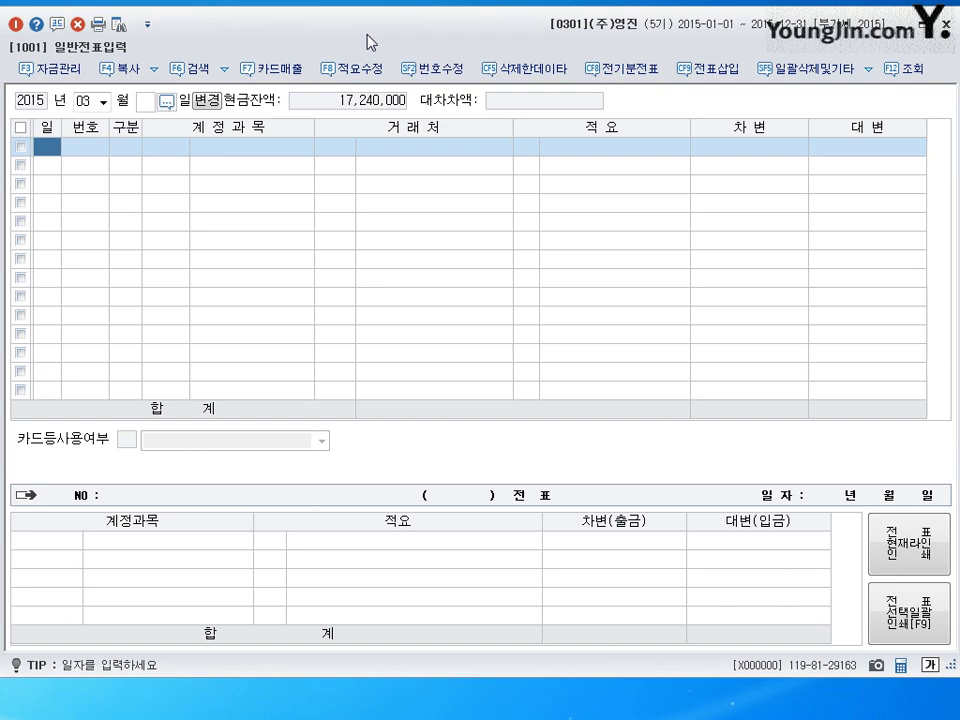
Step: Start a debit (차변) line dated March 1 with account 0835 대손상각비 and no client
{"action": "type", "text": "1"}
{"action": "key", "text": "Return"}
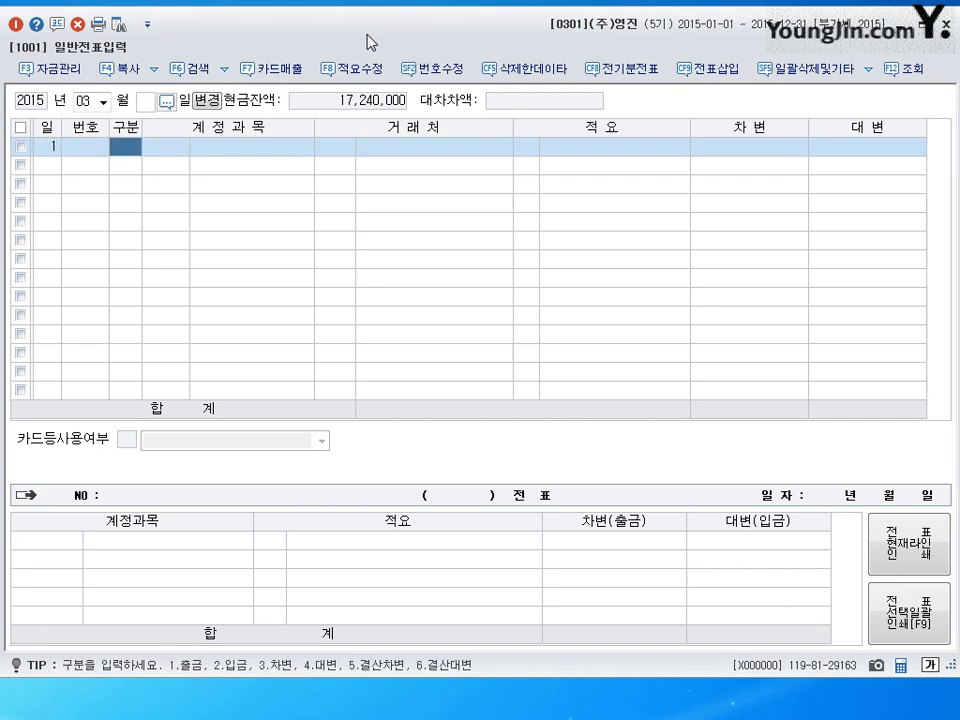
{"action": "type", "text": "3"}
{"action": "key", "text": "Return"}
{"action": "type", "text": "835"}
{"action": "key", "text": "Return"}
{"action": "key", "text": "Return"}
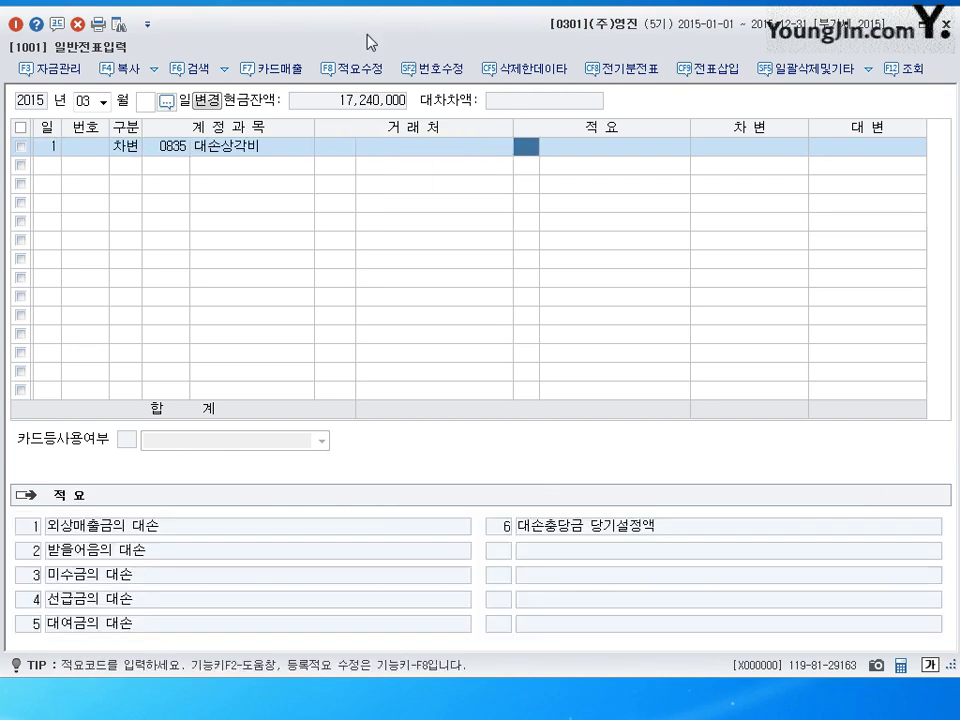
Step: Leave the description blank and enter 500,000 as the debit amount of the March 1 대손상각비 line
{"action": "key", "text": "Return"}
{"action": "type", "text": "800"}
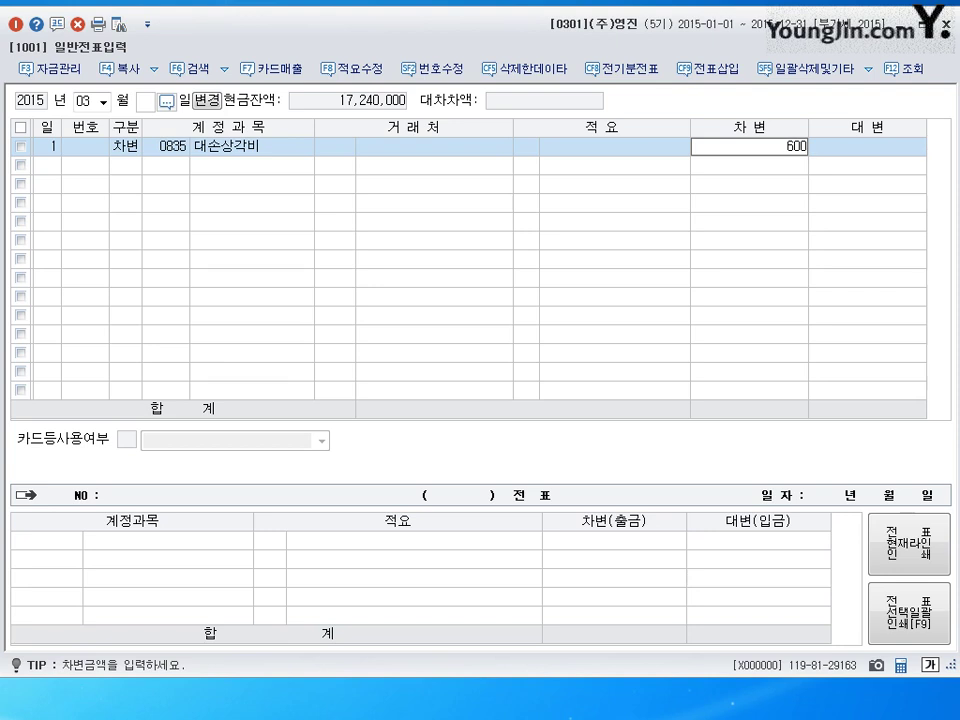
{"action": "key", "text": "BackSpace"}
{"action": "key", "text": "BackSpace"}
{"action": "key", "text": "BackSpace"}
{"action": "type", "text": "500000"}
{"action": "key", "text": "Return"}
Step: Add the balancing March 1 credit (대변) line of 500,000 to account 0108 외상매출금 with 충남상사 as client
{"action": "type", "text": "4108"}
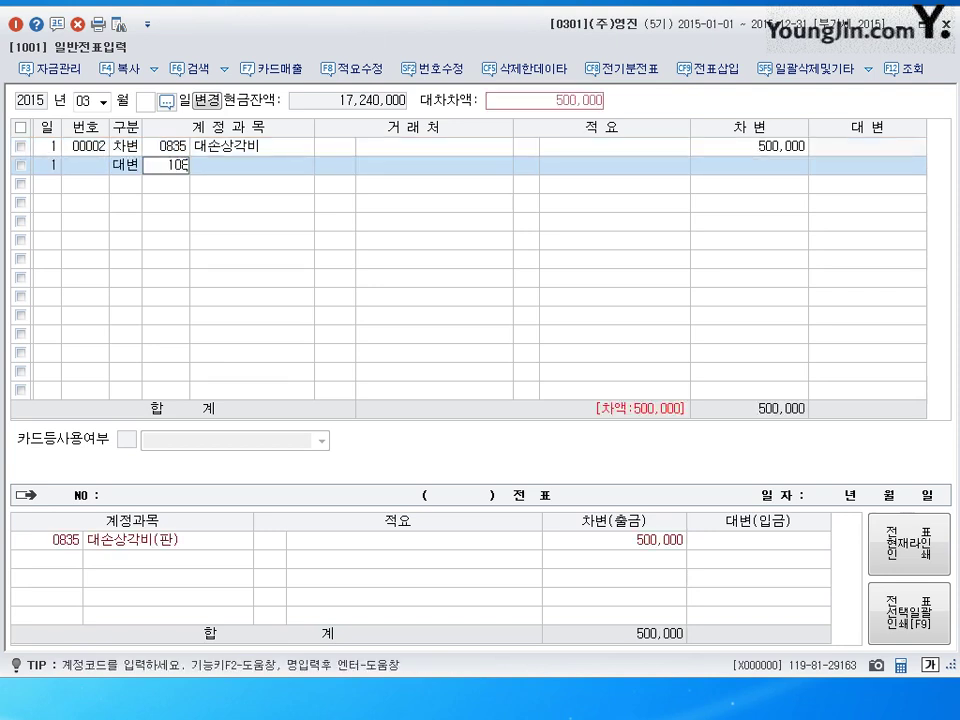
{"action": "key", "text": "Return"}
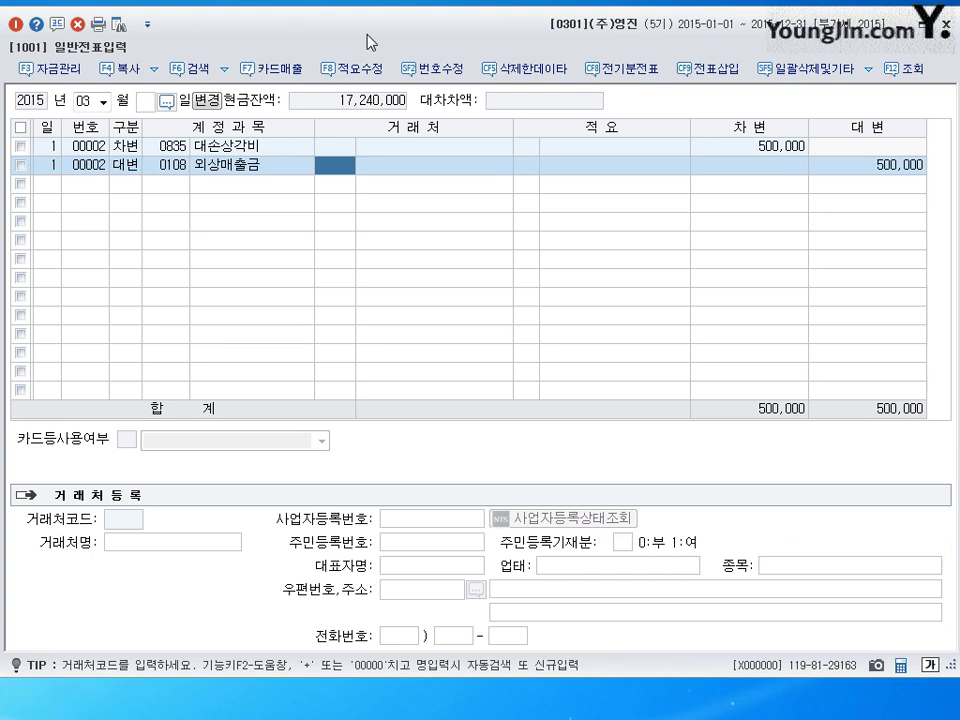
{"action": "type", "text": "충ㄴ"}
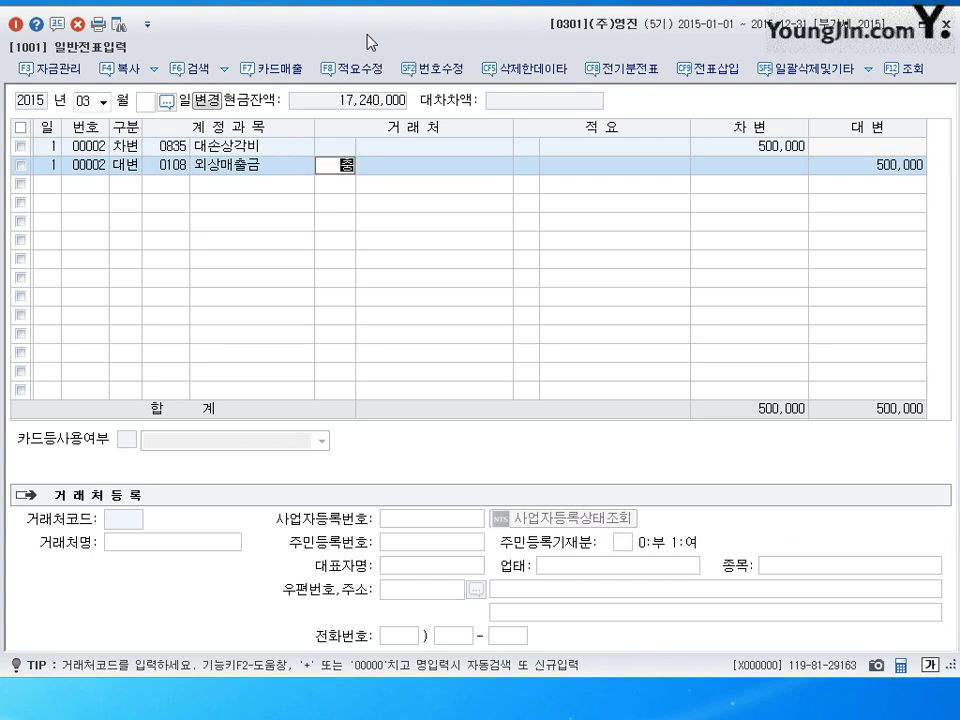
{"action": "type", "text": "ㅏㅁ"}
{"action": "key", "text": "Return"}
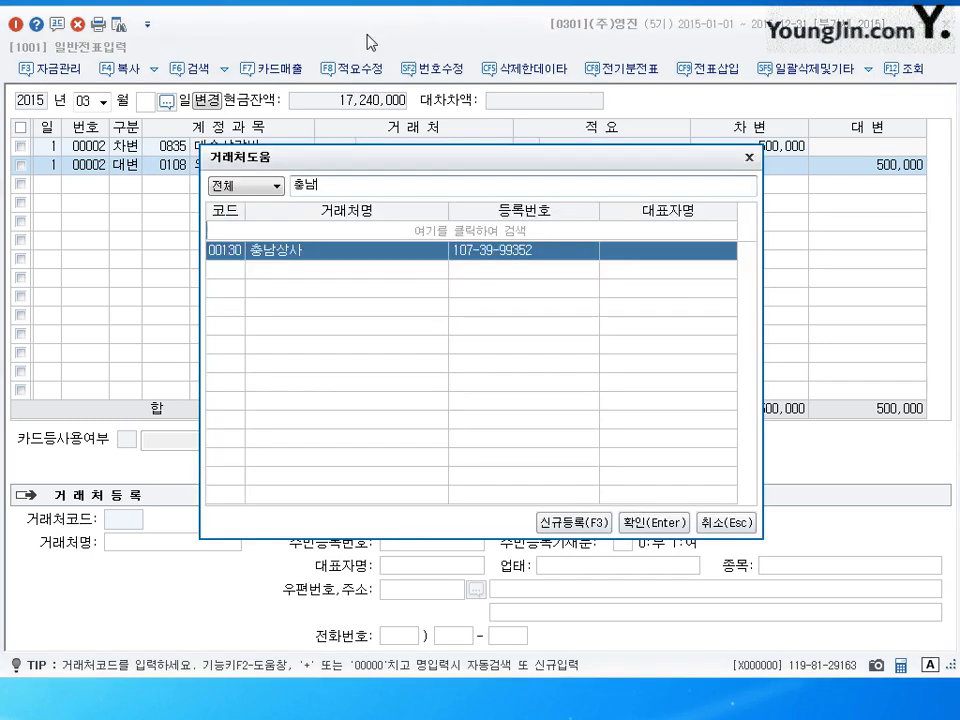
{"action": "key", "text": "Return"}
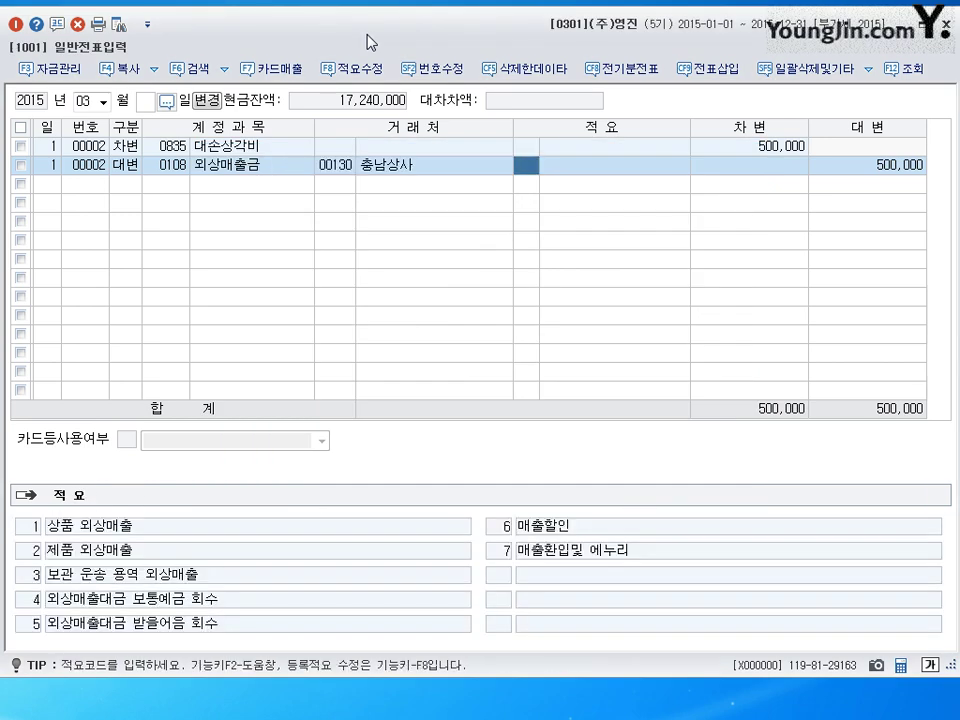
{"action": "key", "text": "Return"}
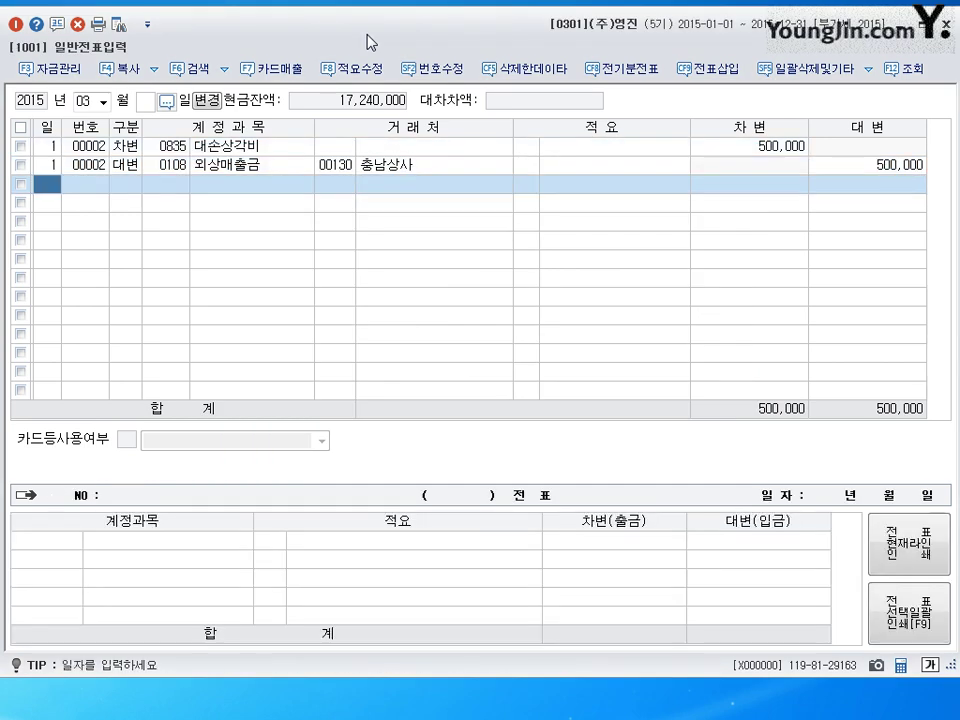
Step: Start a debit line dated March 2 with account 0109 대손충당금, the allowance for 외상매출금, found by searching 대손충
{"action": "type", "text": "2"}
{"action": "key", "text": "Return"}
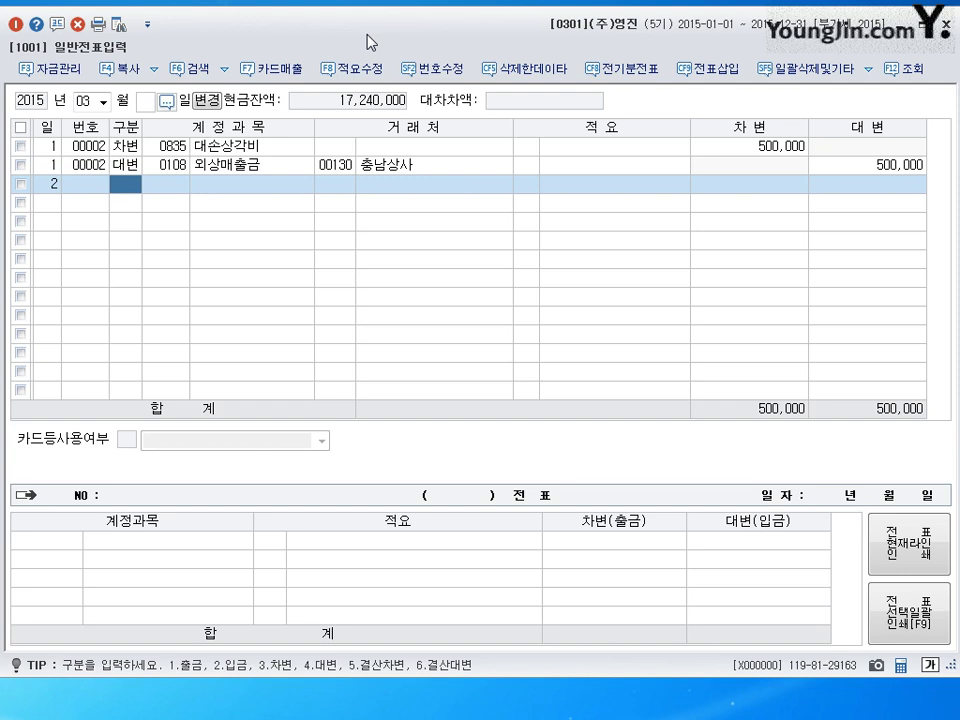
{"action": "type", "text": "3"}
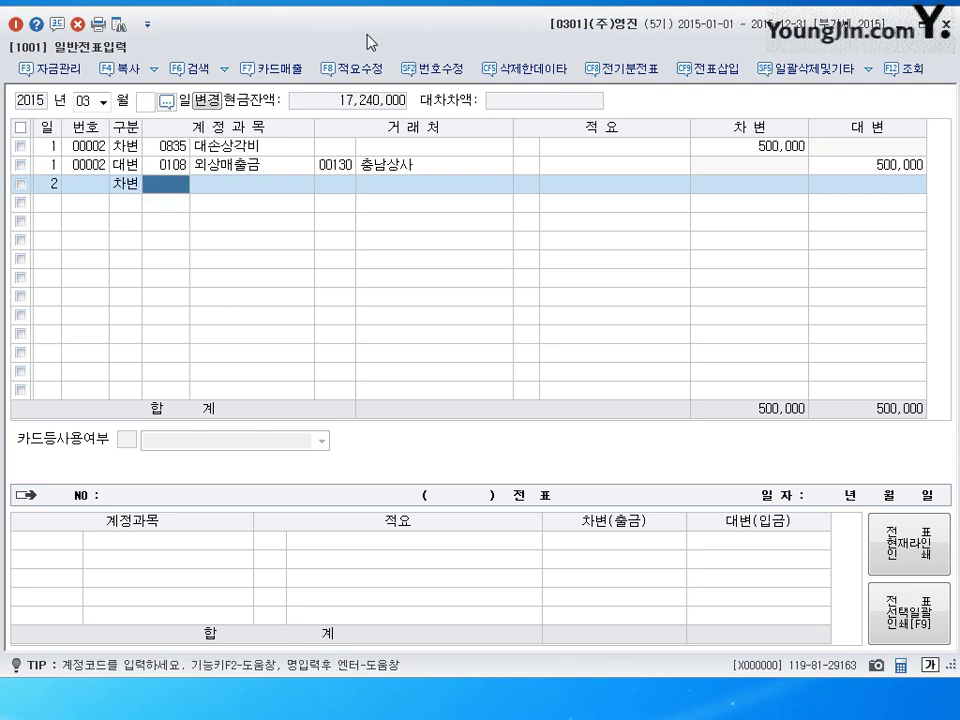
{"action": "type", "text": "대출"}
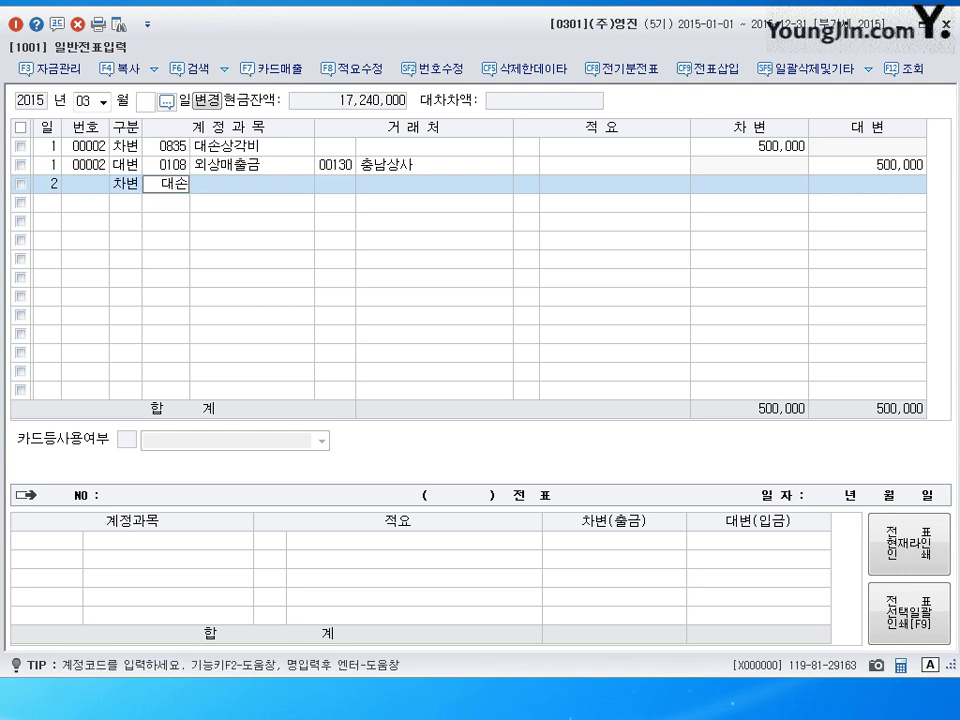
{"action": "type", "text": "충"}
{"action": "key", "text": "Return"}
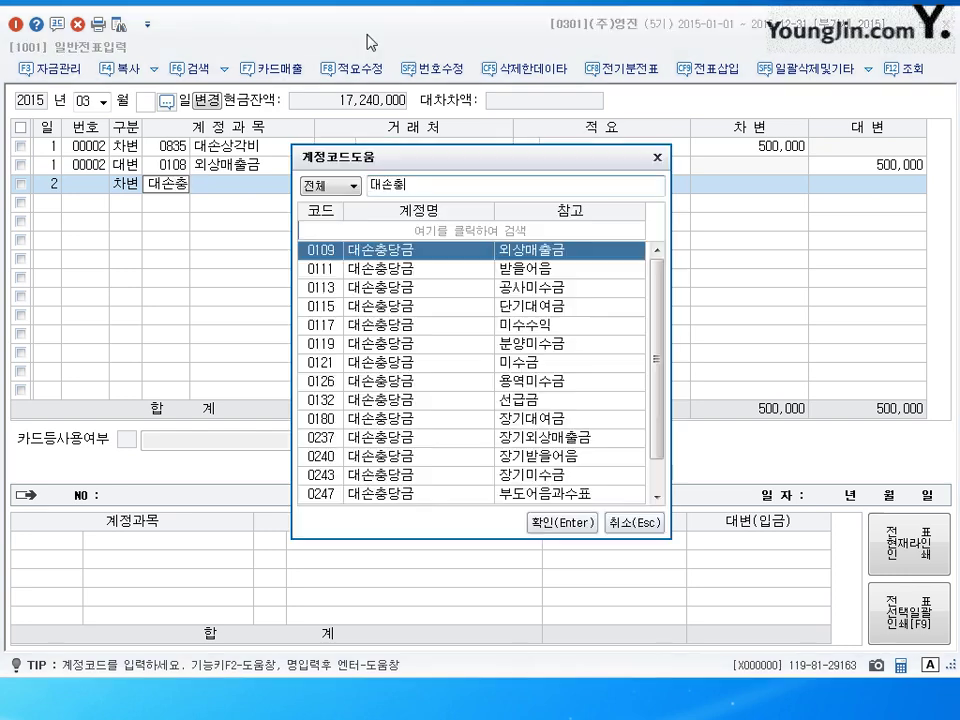
{"action": "key", "text": "Down"}
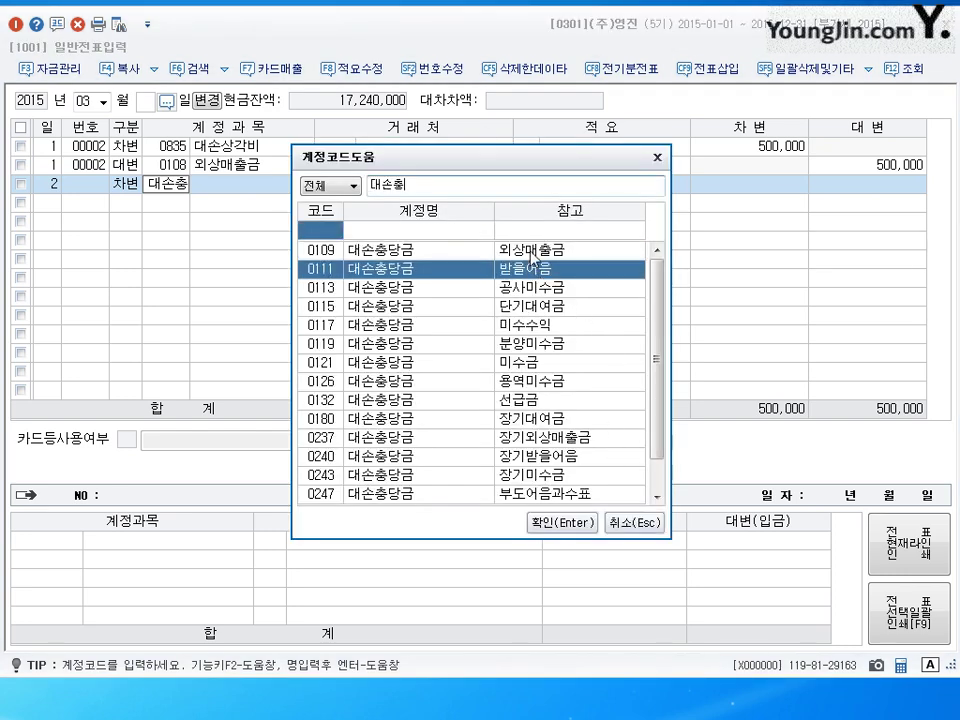
{"action": "left_click", "coordinate": [530, 255]}
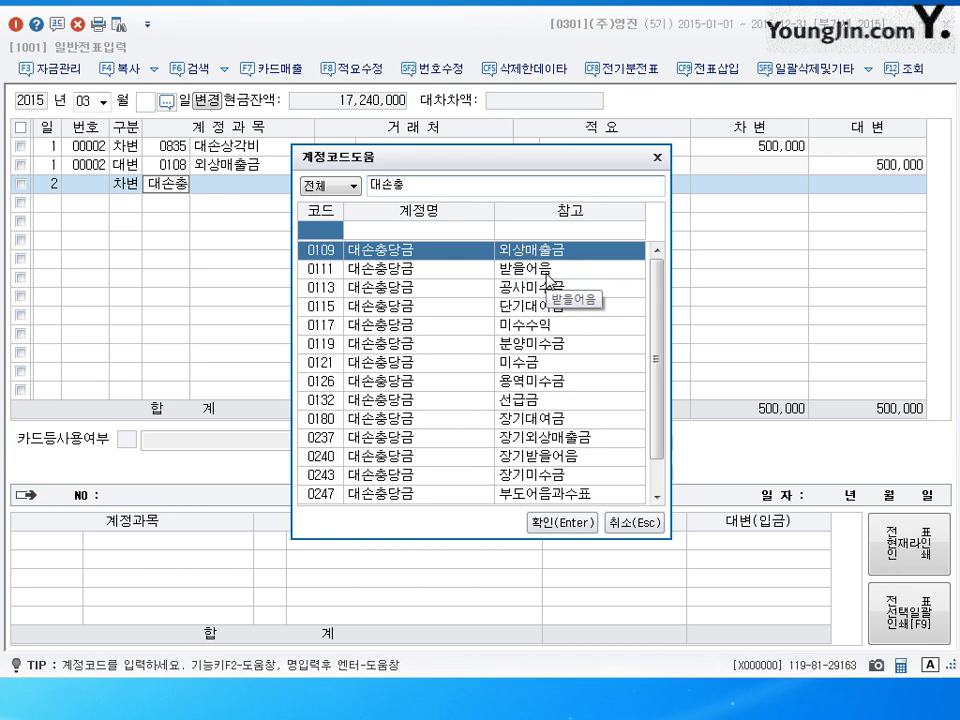
{"action": "key", "text": "Return"}
Step: Leave the client and description blank and enter 450,000 as the debit amount of the 대손충당금 line
{"action": "key", "text": "Return"}
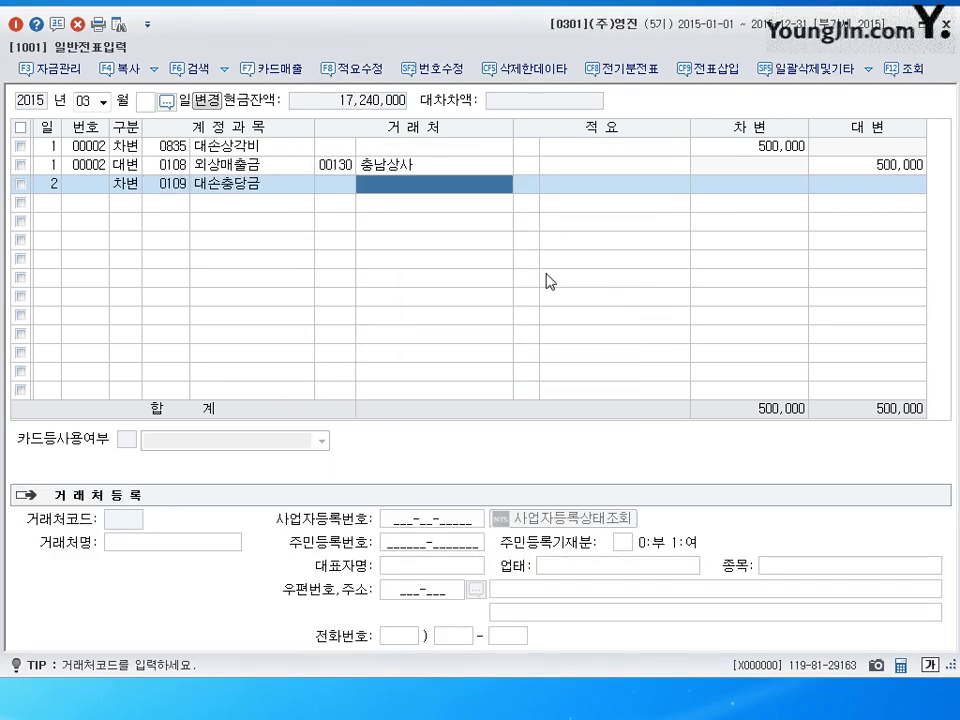
{"action": "key", "text": "Return"}
{"action": "type", "text": "450000"}
{"action": "key", "text": "Return"}
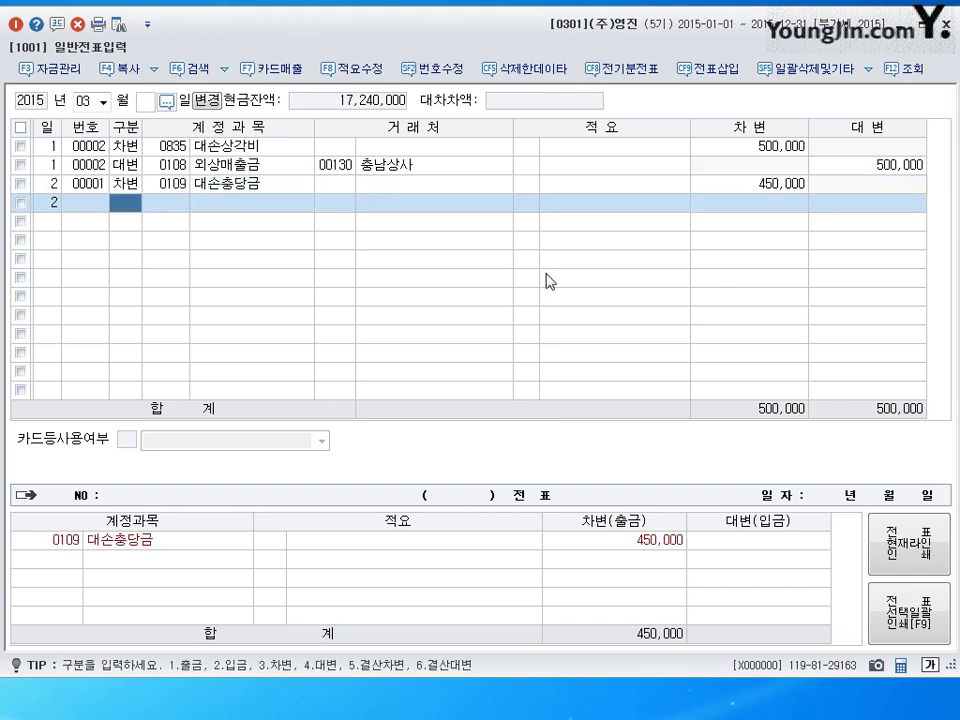
Step: Add a second March 2 debit line to account 0835 대손상각비 for 50,000, without client or description
{"action": "type", "text": "835"}
{"action": "key", "text": "Return"}
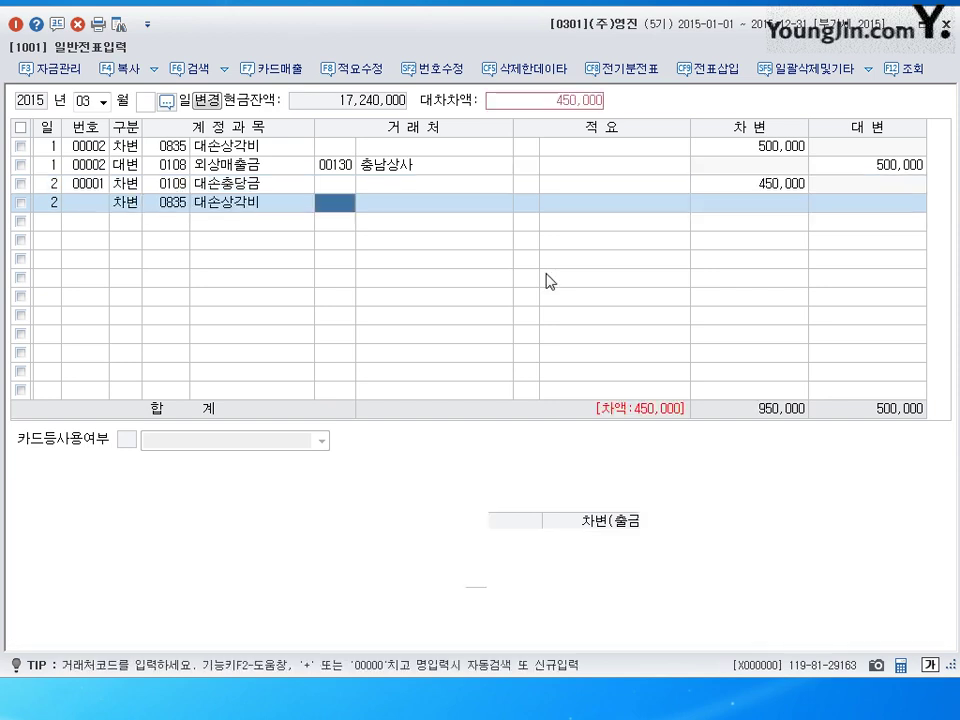
{"action": "key", "text": "Return"}
{"action": "key", "text": "Return"}
{"action": "type", "text": "500000"}
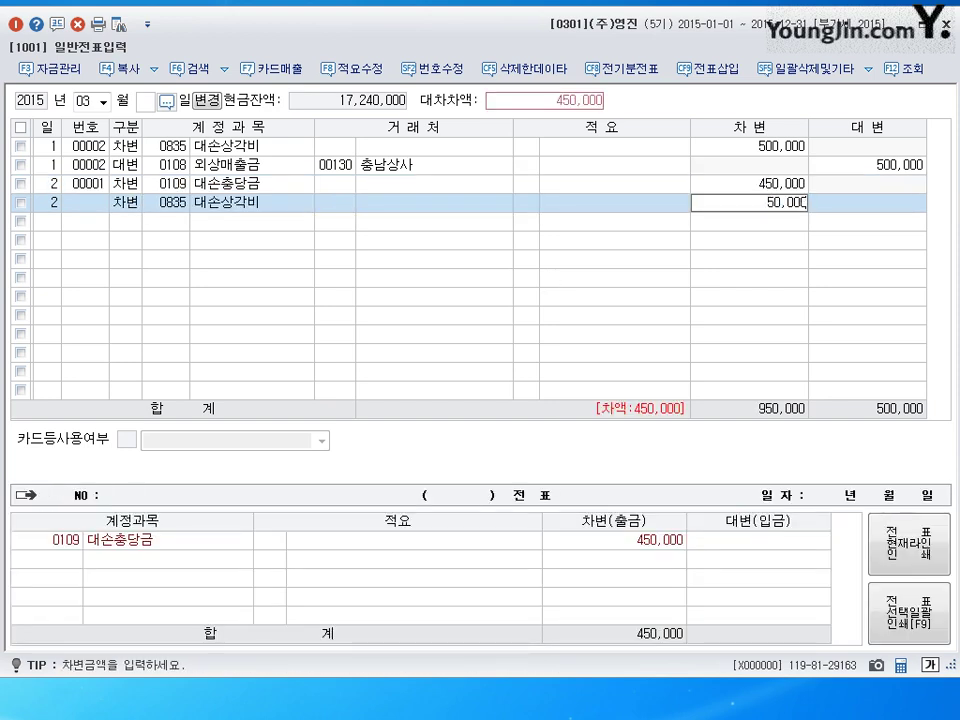
{"action": "key", "text": "Return"}
Step: Add the balancing March 2 credit line of 500,000 to account 0108 외상매출금 with (주)수민 as client
{"action": "type", "text": "4"}
{"action": "key", "text": "Return"}
{"action": "type", "text": "108"}
{"action": "key", "text": "Return"}
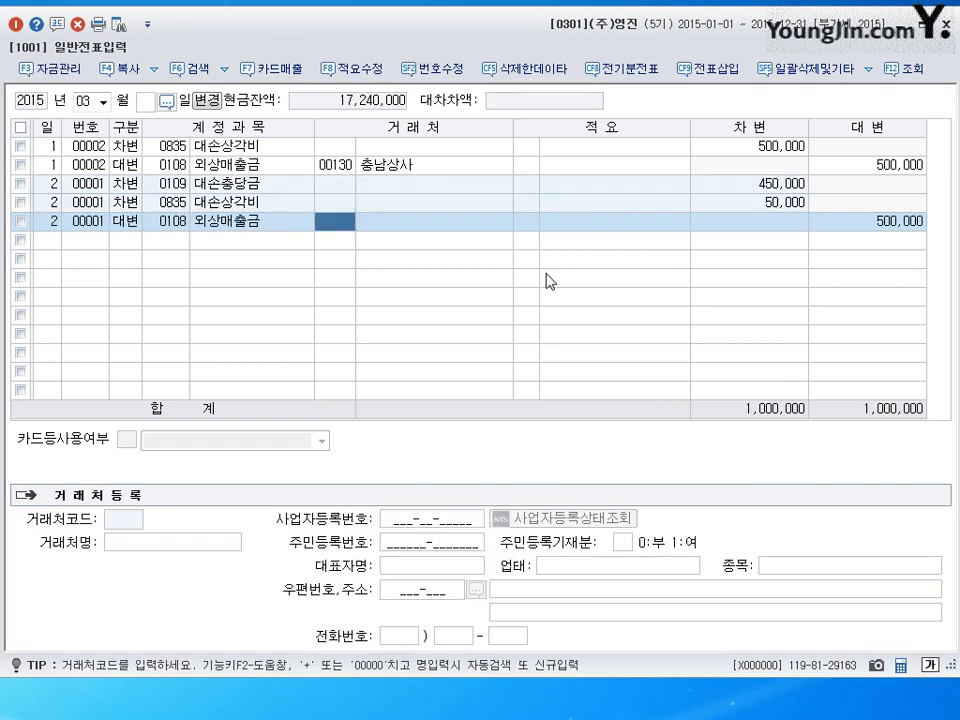
{"action": "type", "text": "수미"}
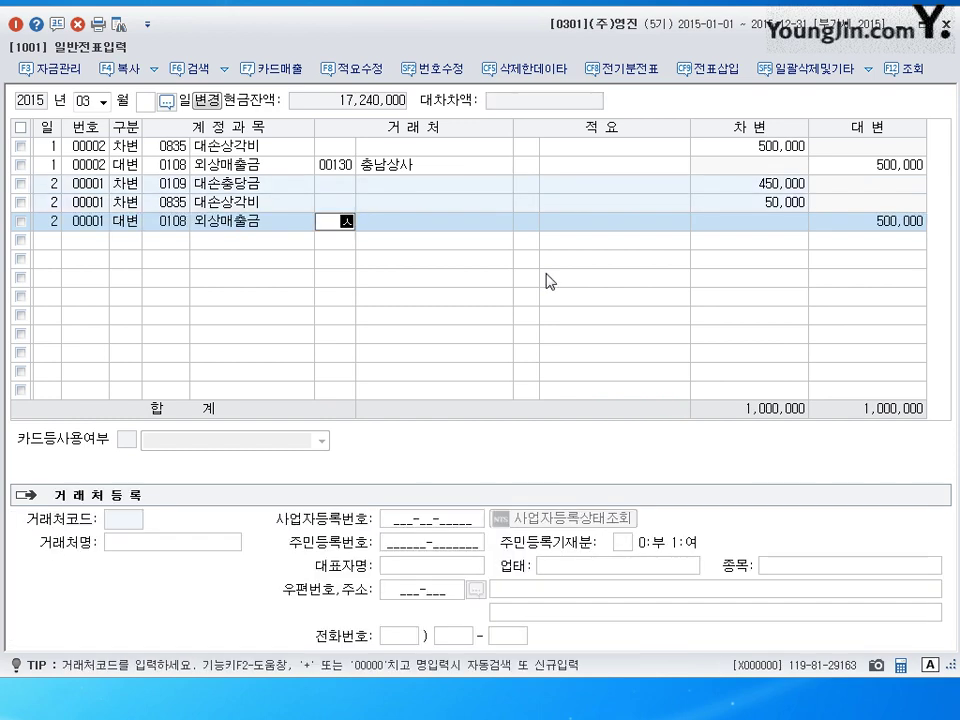
{"action": "type", "text": "ㄴ"}
{"action": "key", "text": "Return"}
{"action": "key", "text": "Return"}
{"action": "key", "text": "Return"}
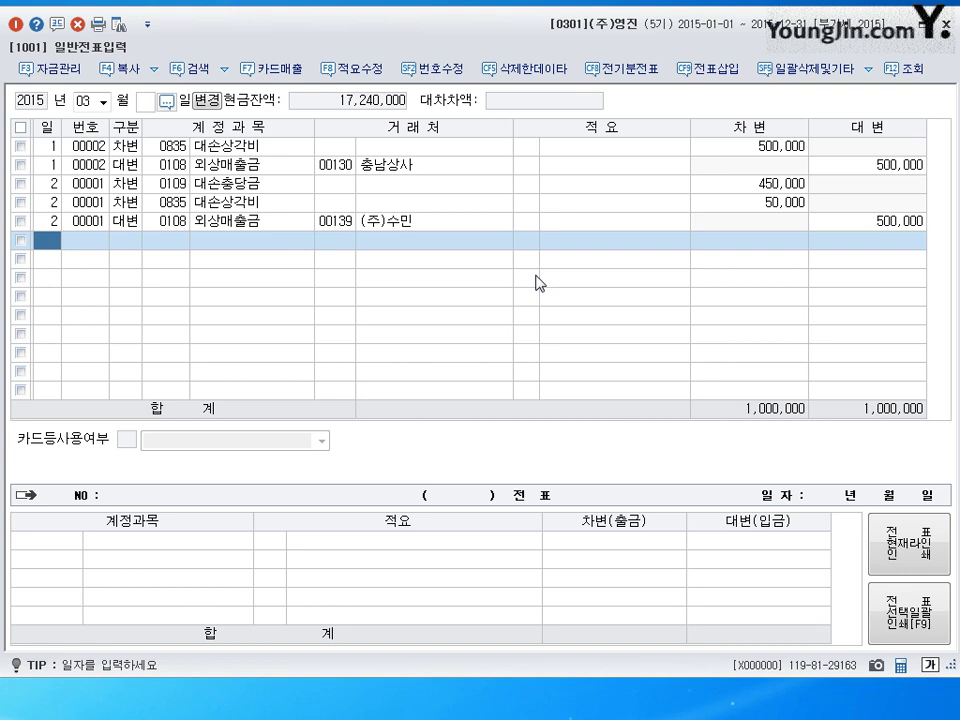
Step: Enter a debit line dated March 3 to account 0109 대손충당금 for 30,000, without client or description
{"action": "type", "text": "3"}
{"action": "key", "text": "Return"}
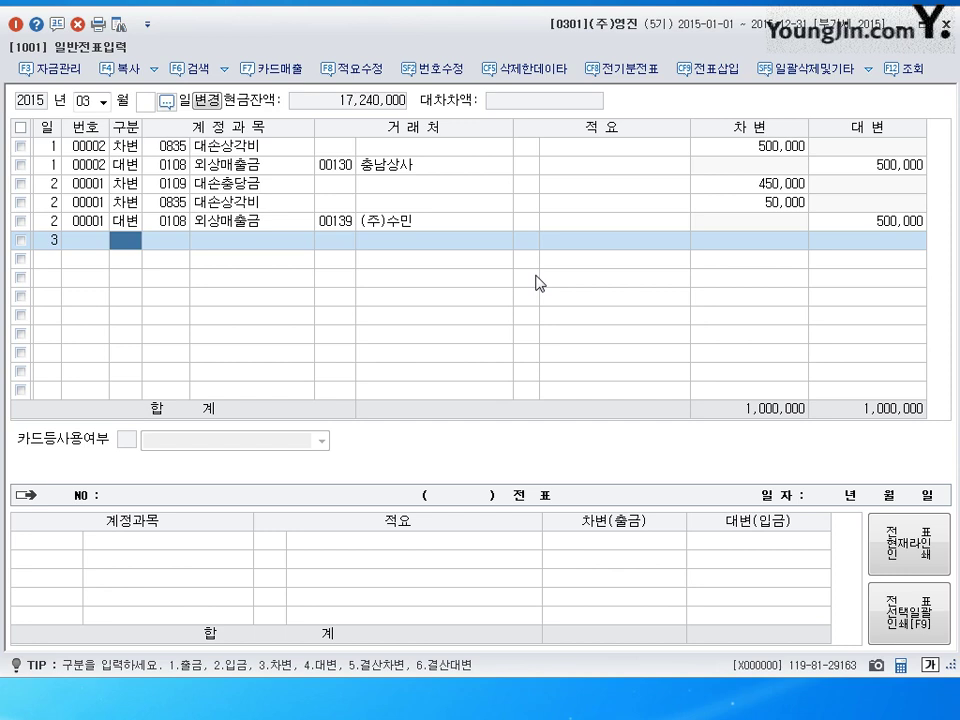
{"action": "type", "text": "3"}
{"action": "key", "text": "Return"}
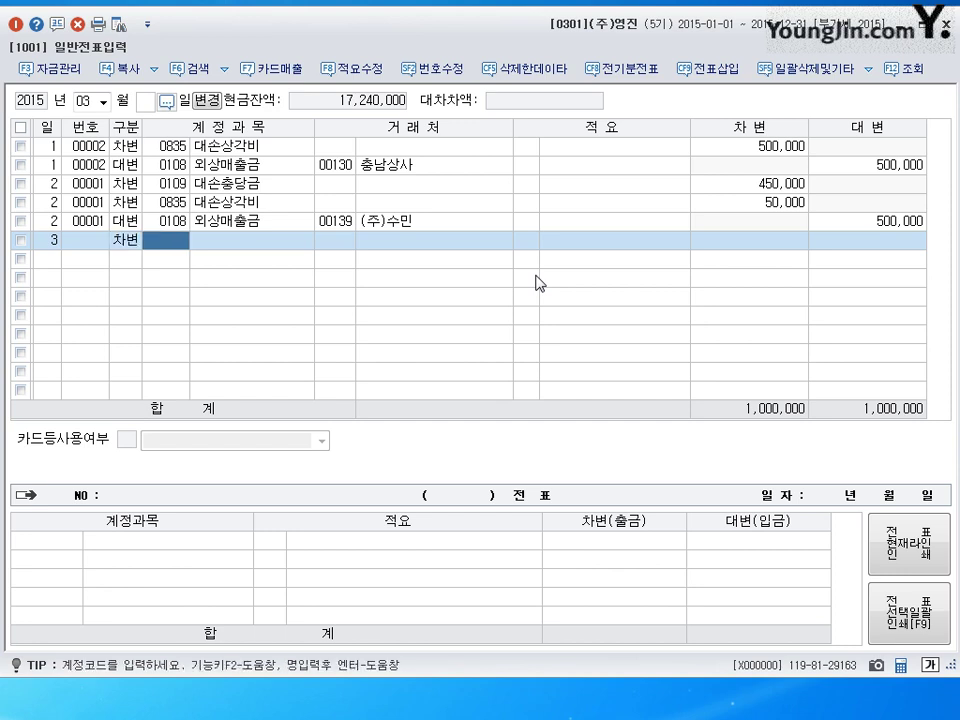
{"action": "type", "text": "109"}
{"action": "key", "text": "Return"}
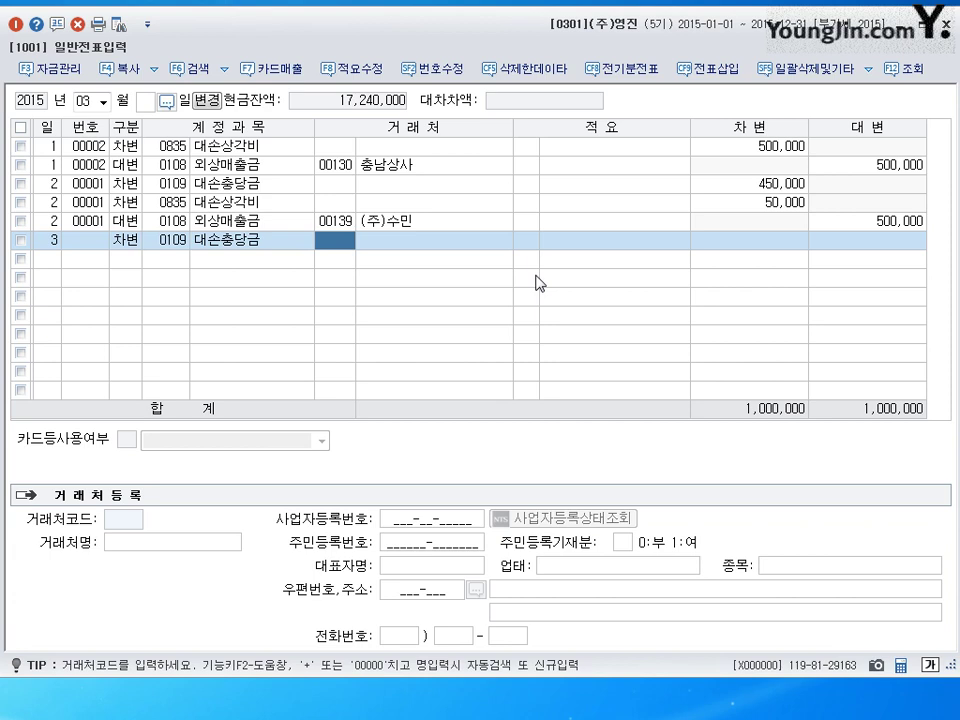
{"action": "key", "text": "Return"}
{"action": "key", "text": "Return"}
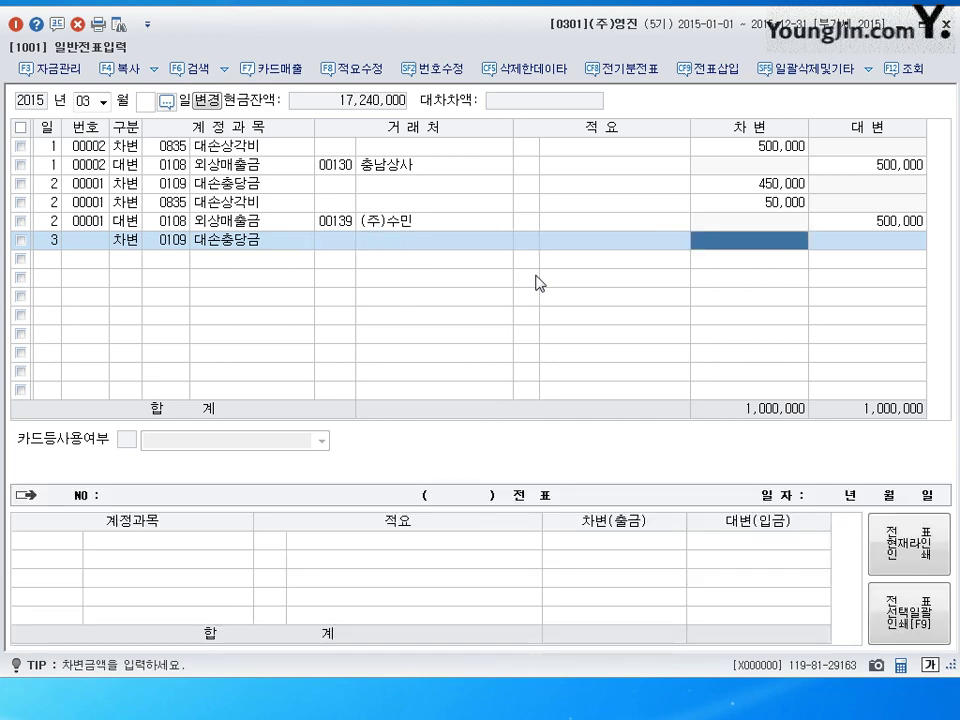
{"action": "type", "text": "300000"}
{"action": "key", "text": "Return"}
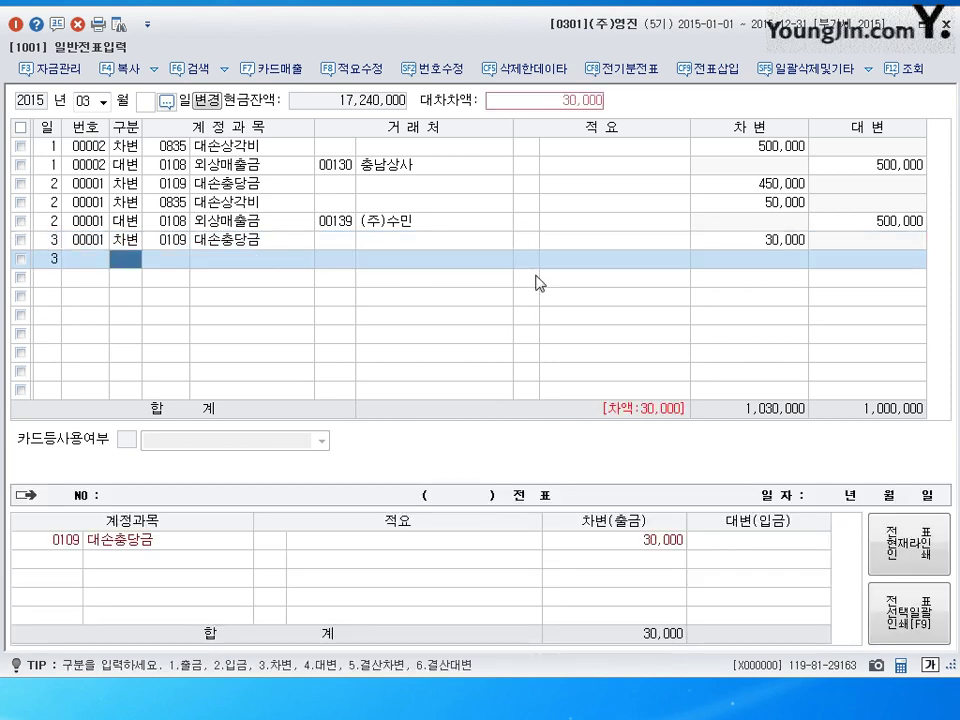
Step: Add the balancing March 3 credit line of 30,000 to account 0108 외상매출금 with (주)대여 as client
{"action": "type", "text": "4"}
{"action": "key", "text": "Return"}
{"action": "type", "text": "108"}
{"action": "key", "text": "Return"}
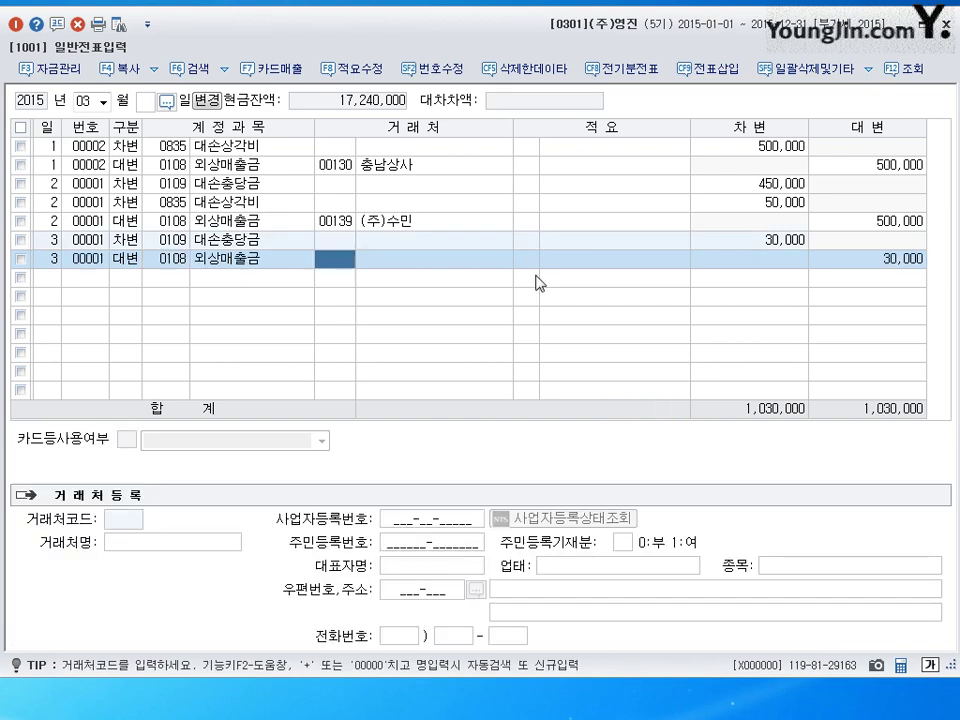
{"action": "type", "text": "대여"}
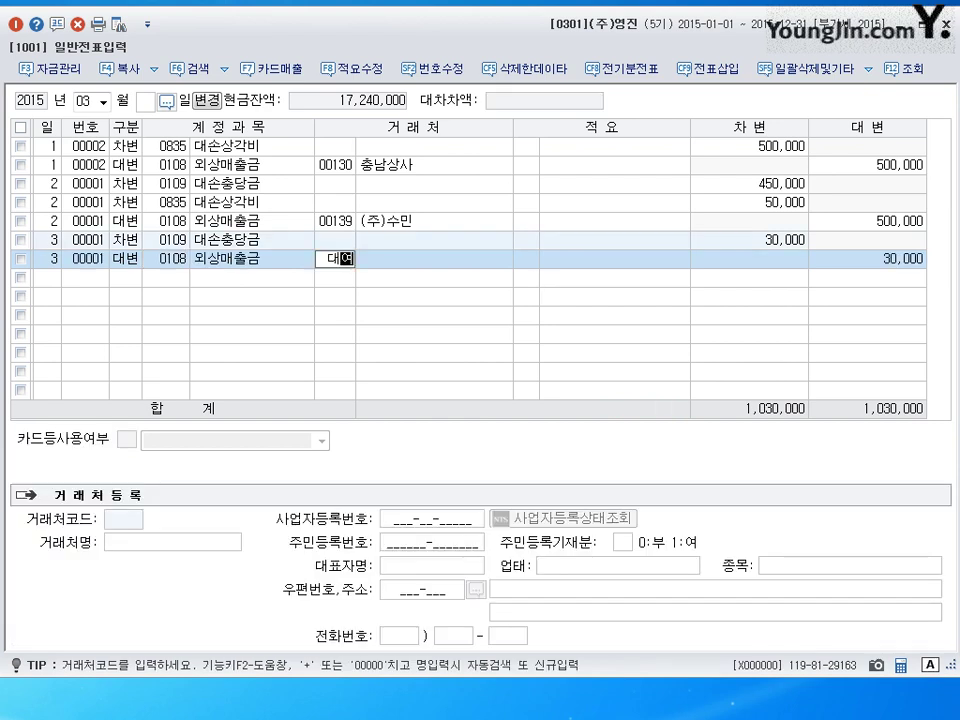
{"action": "key", "text": "Return"}
{"action": "key", "text": "Return"}
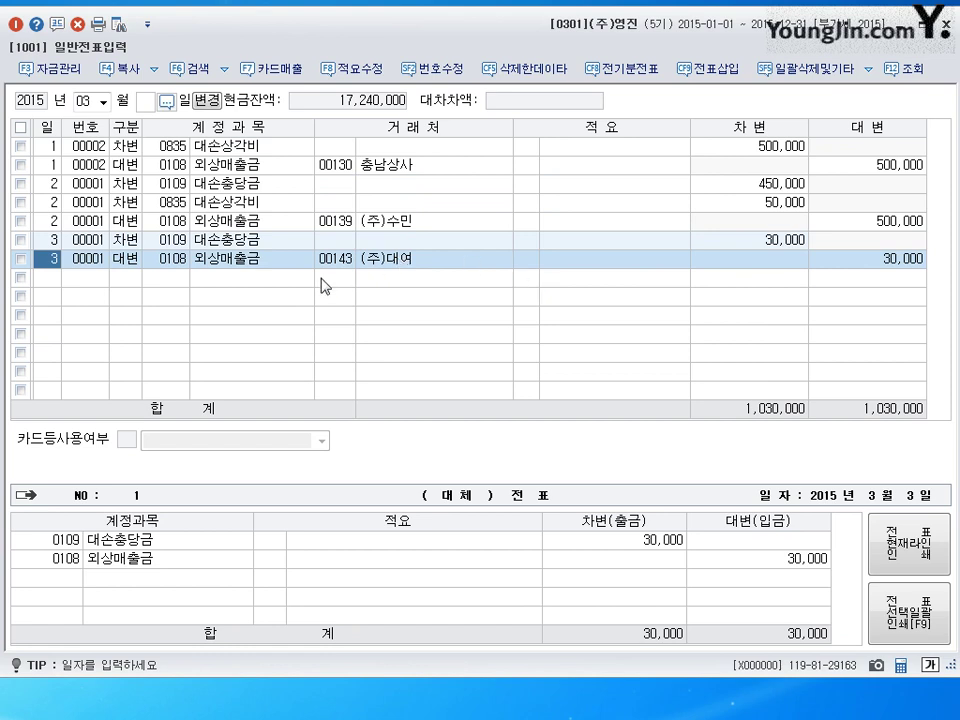
{"action": "left_click", "coordinate": [177, 261]}
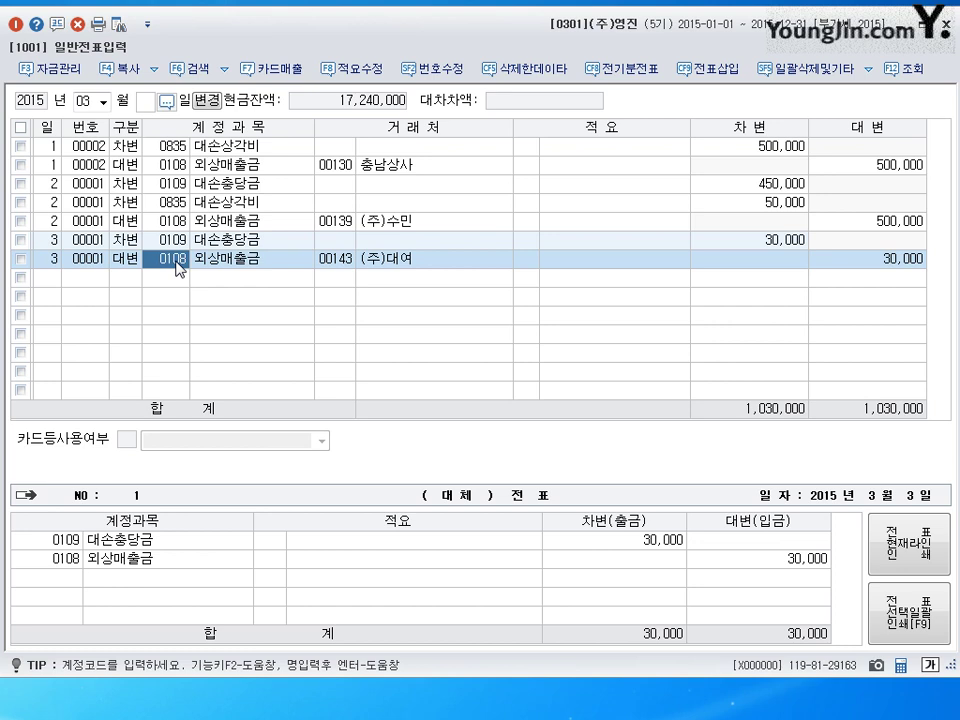
Step: Enter a debit line dated March 4 to account 0954 기타의대손상각비 for 500,000, without client or description
{"action": "left_click", "coordinate": [52, 281]}
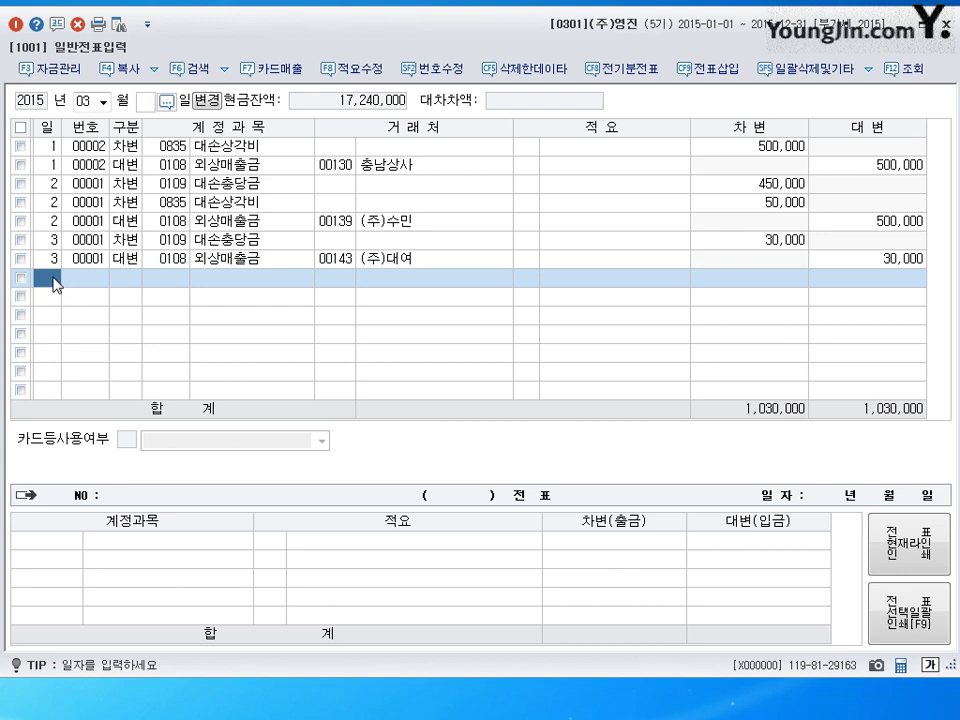
{"action": "type", "text": "4"}
{"action": "key", "text": "Return"}
{"action": "type", "text": "3"}
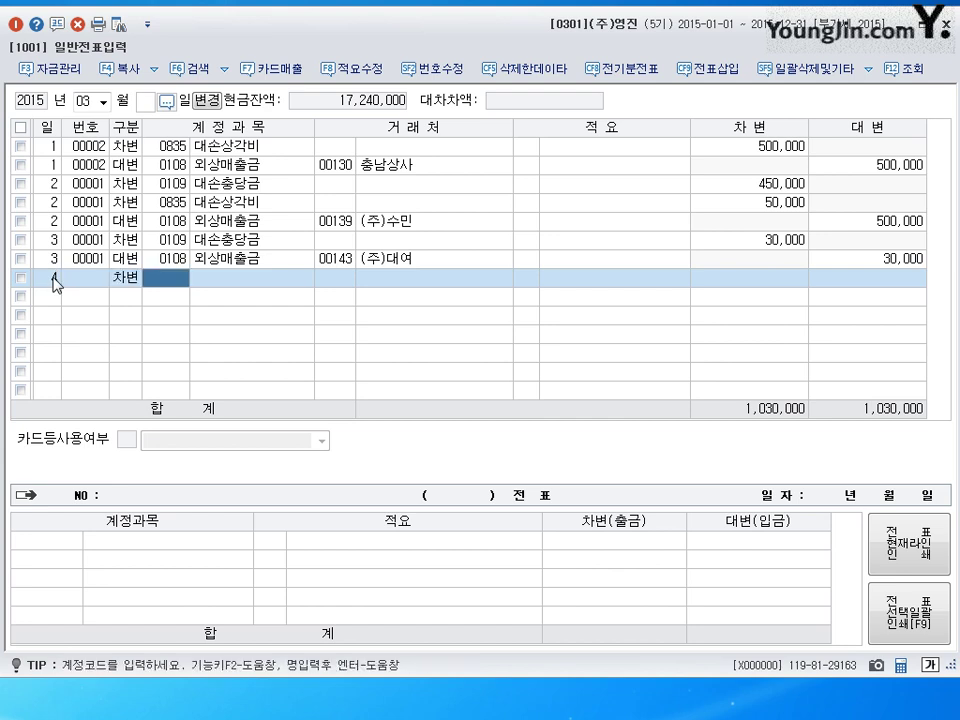
{"action": "type", "text": "954"}
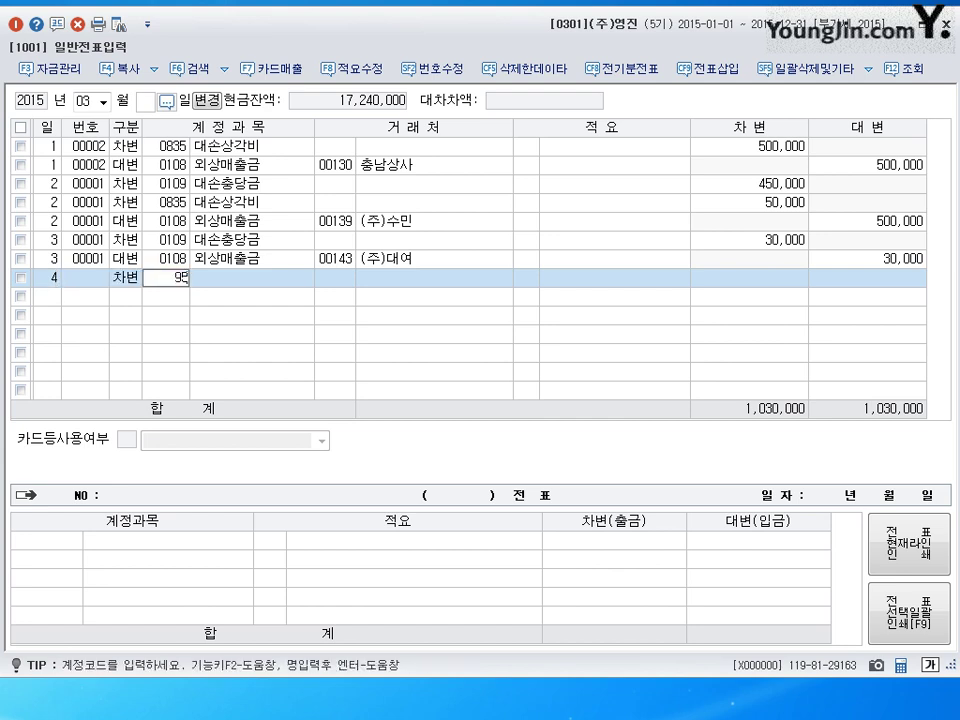
{"action": "key", "text": "Return"}
{"action": "key", "text": "Return"}
{"action": "key", "text": "Return"}
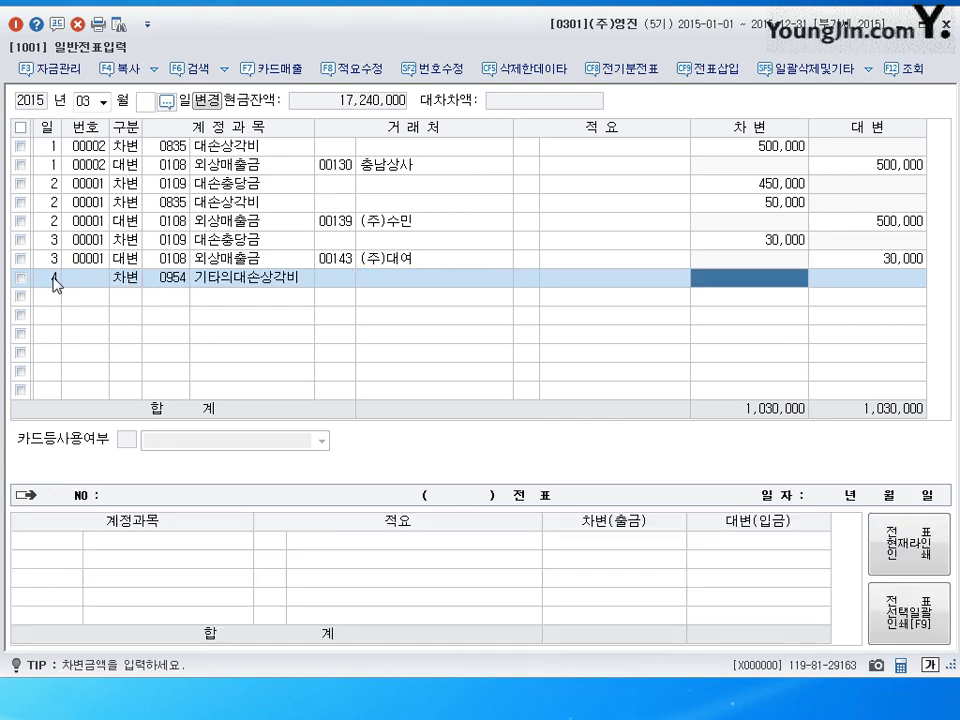
{"action": "type", "text": "5000000"}
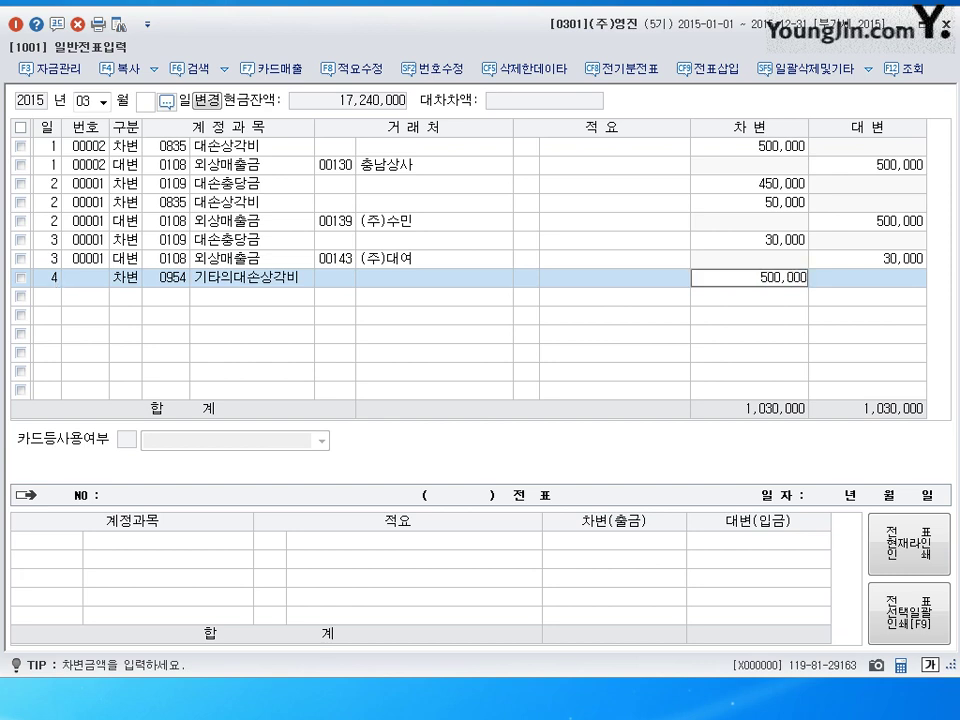
{"action": "key", "text": "Return"}
Step: Add the balancing March 4 credit line of 500,000 to account 0114 단기대여금 with 성보(주) as client
{"action": "type", "text": "4"}
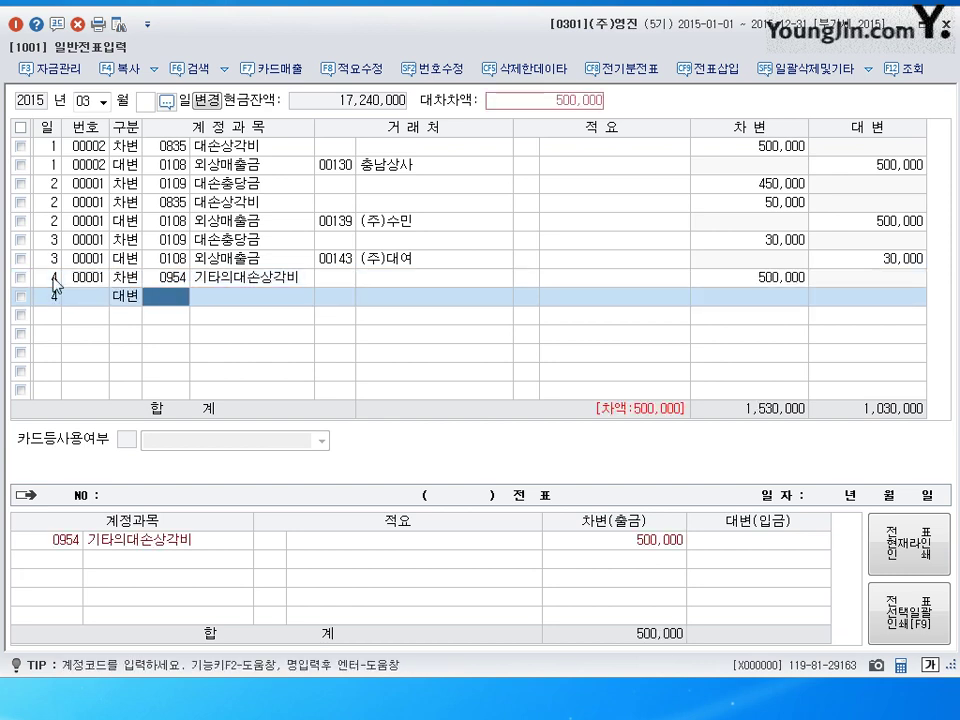
{"action": "type", "text": "114"}
{"action": "key", "text": "Return"}
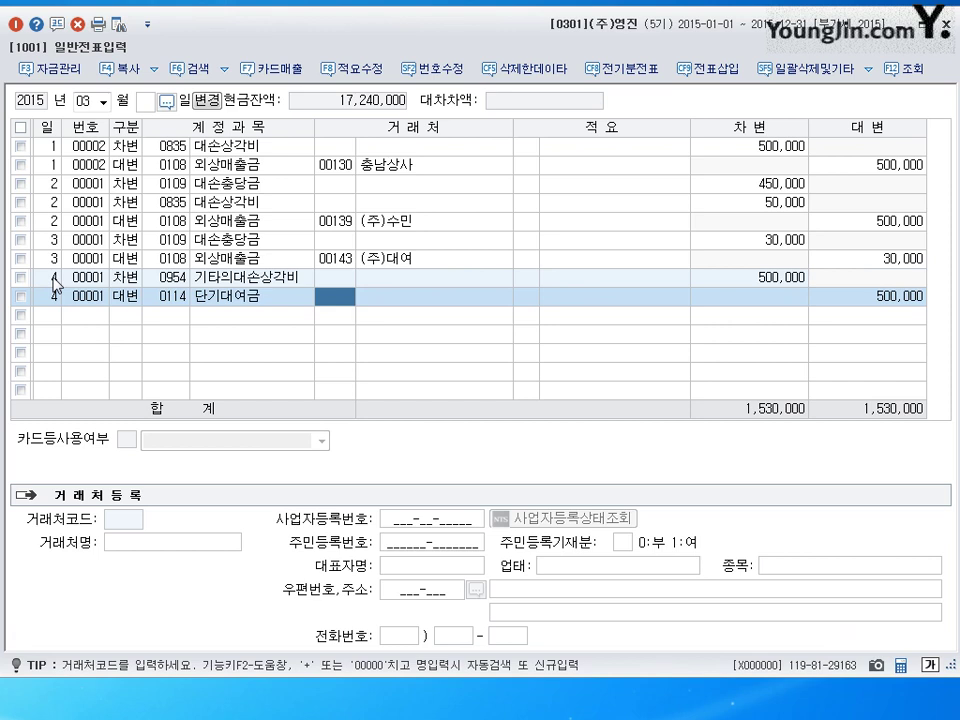
{"action": "type", "text": "성보"}
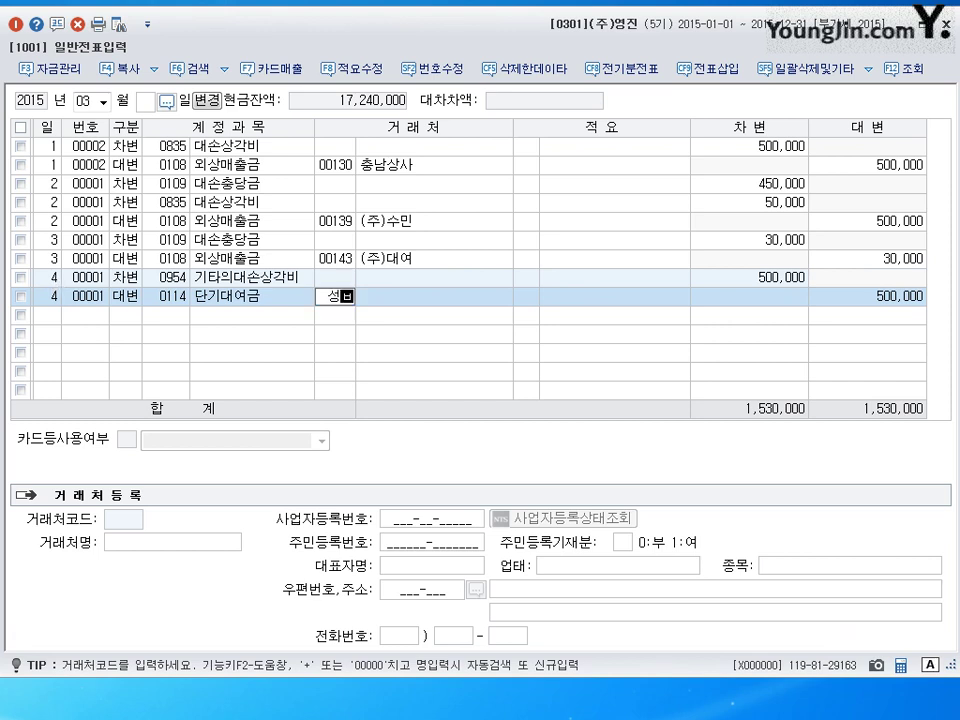
{"action": "key", "text": "Return"}
{"action": "key", "text": "Return"}
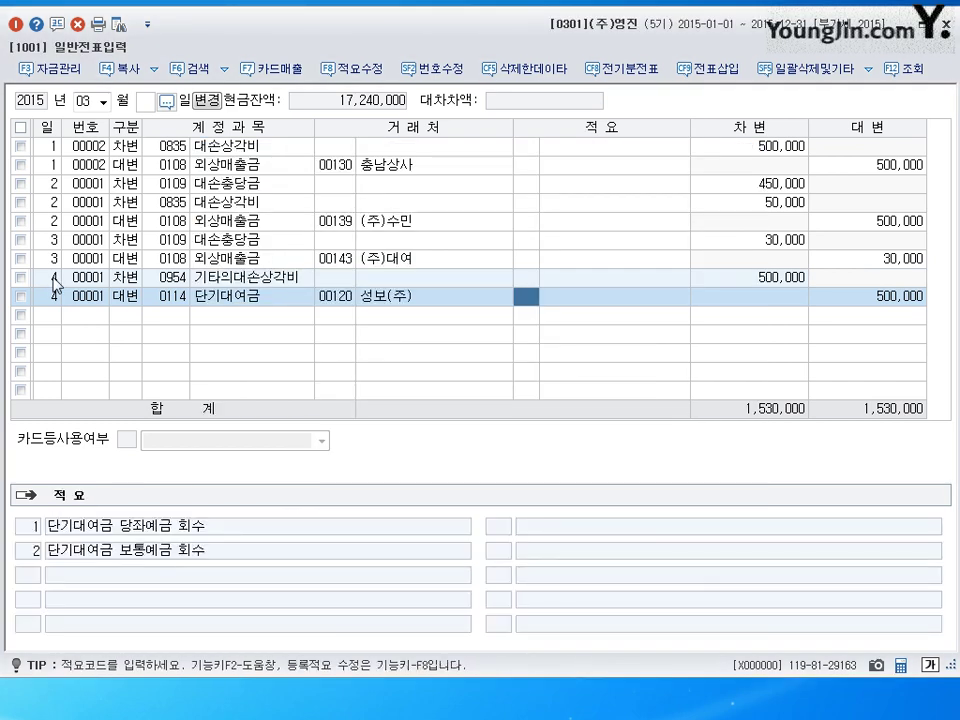
{"action": "key", "text": "Return"}
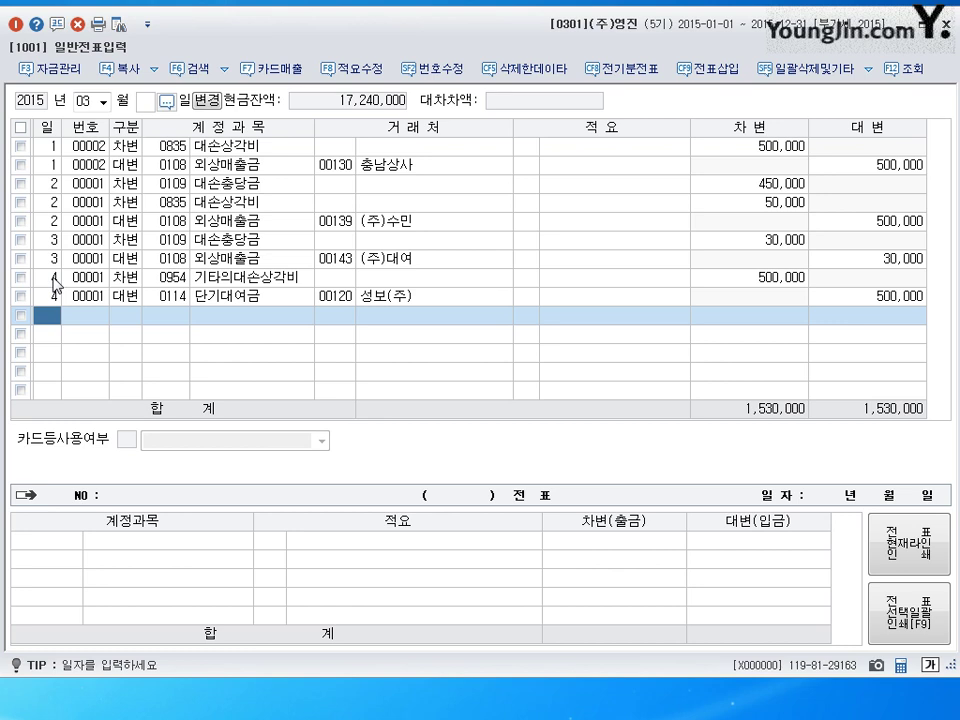
Step: Enter a debit line dated March 5 to account 0103 보통예금 for 500,000, without client or description
{"action": "type", "text": "5"}
{"action": "key", "text": "Return"}
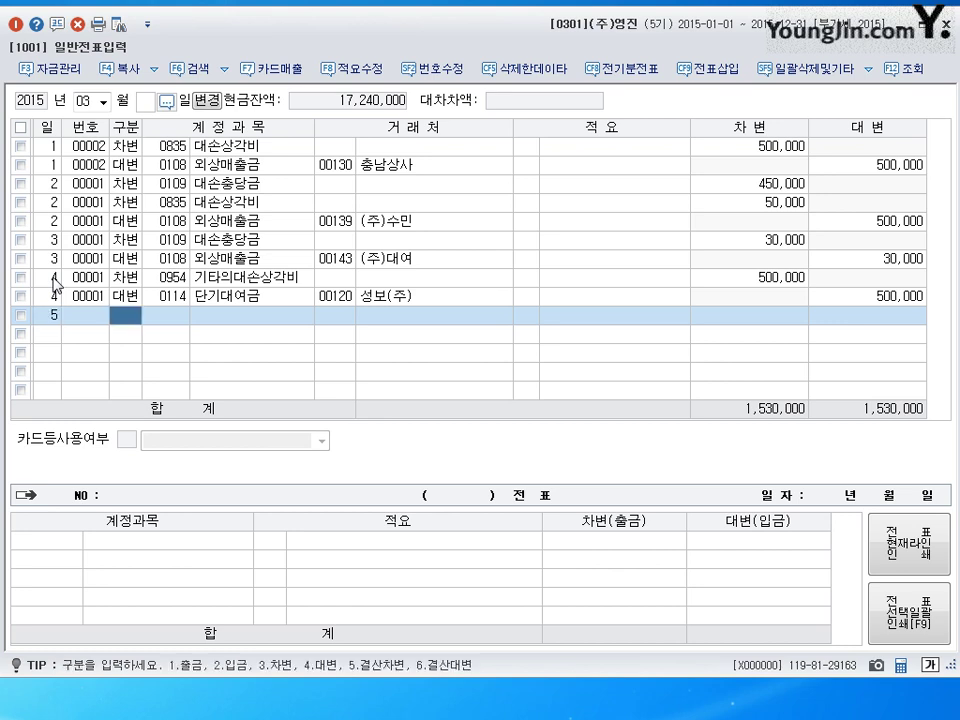
{"action": "type", "text": "3"}
{"action": "key", "text": "Return"}
{"action": "type", "text": "103"}
{"action": "key", "text": "Return"}
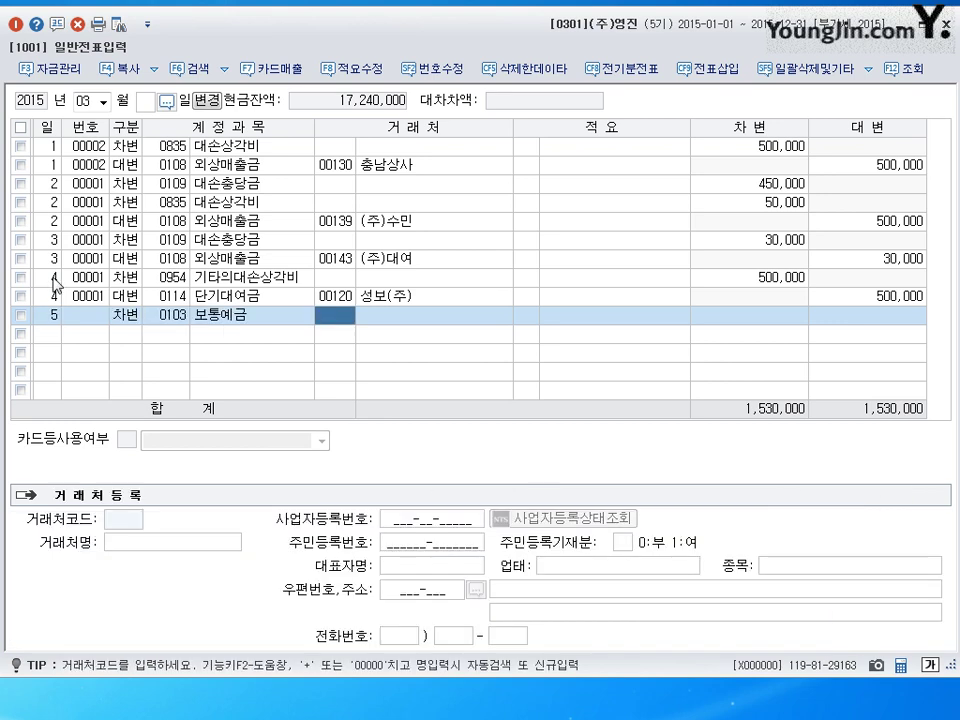
{"action": "key", "text": "Return"}
{"action": "key", "text": "Return"}
{"action": "type", "text": "5000000"}
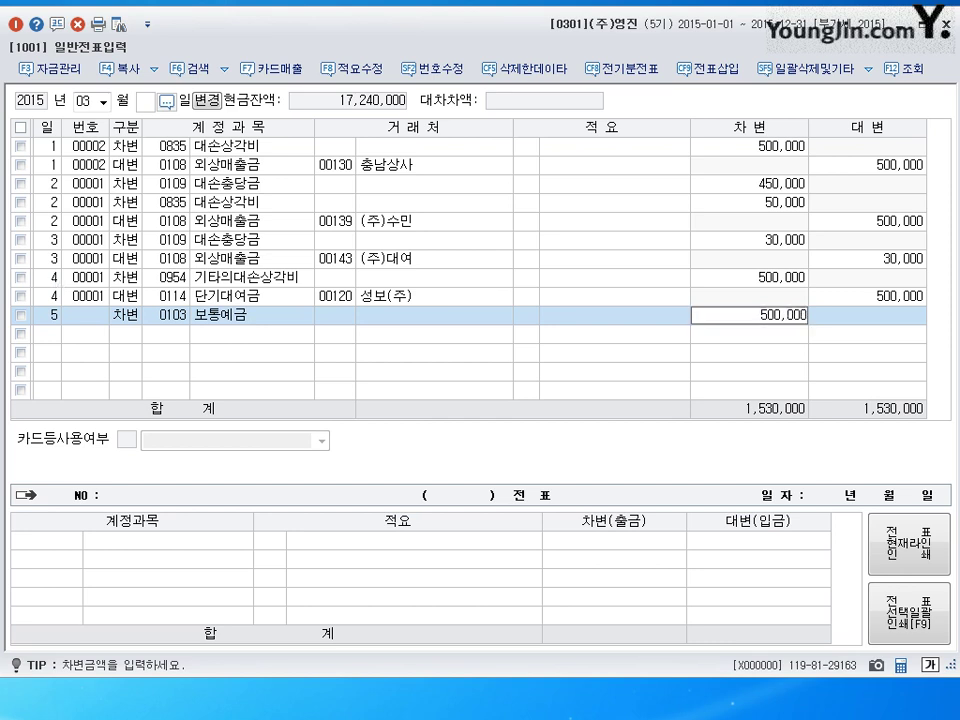
{"action": "key", "text": "Return"}
Step: Add the balancing March 5 credit line of 500,000 to account 0109 대손충당금, without client or description
{"action": "key", "text": "Return"}
{"action": "type", "text": "4"}
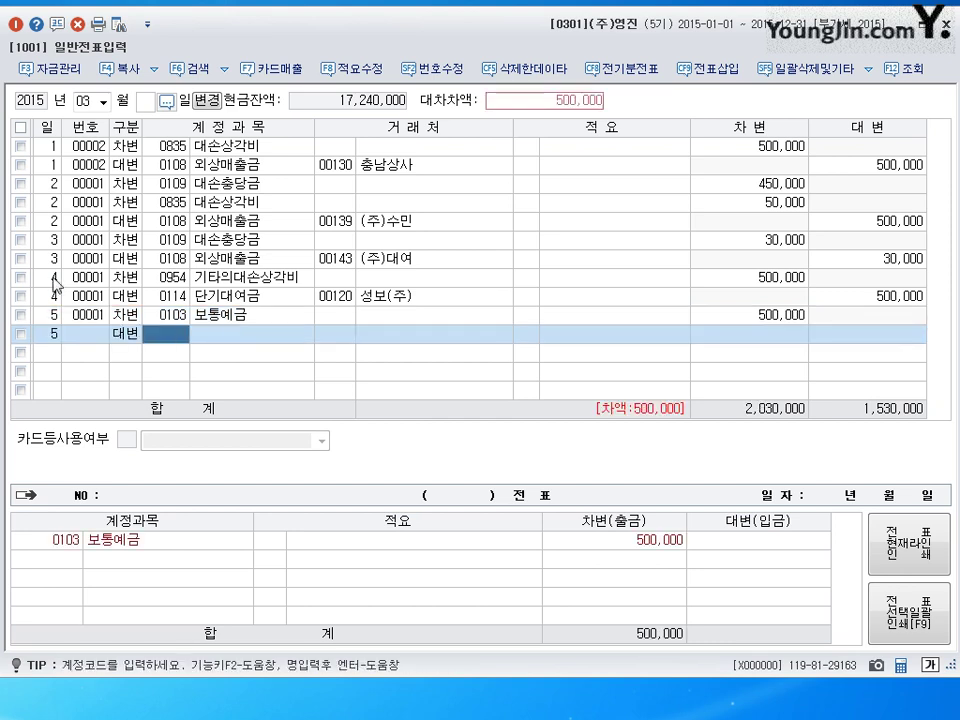
{"action": "type", "text": "0109"}
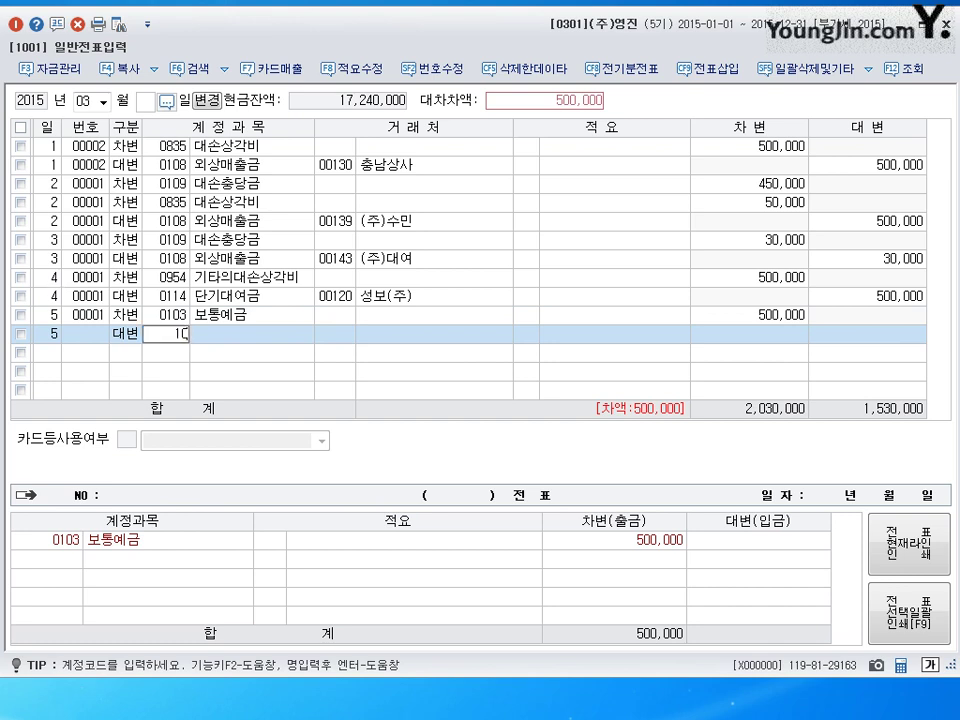
{"action": "key", "text": "Return"}
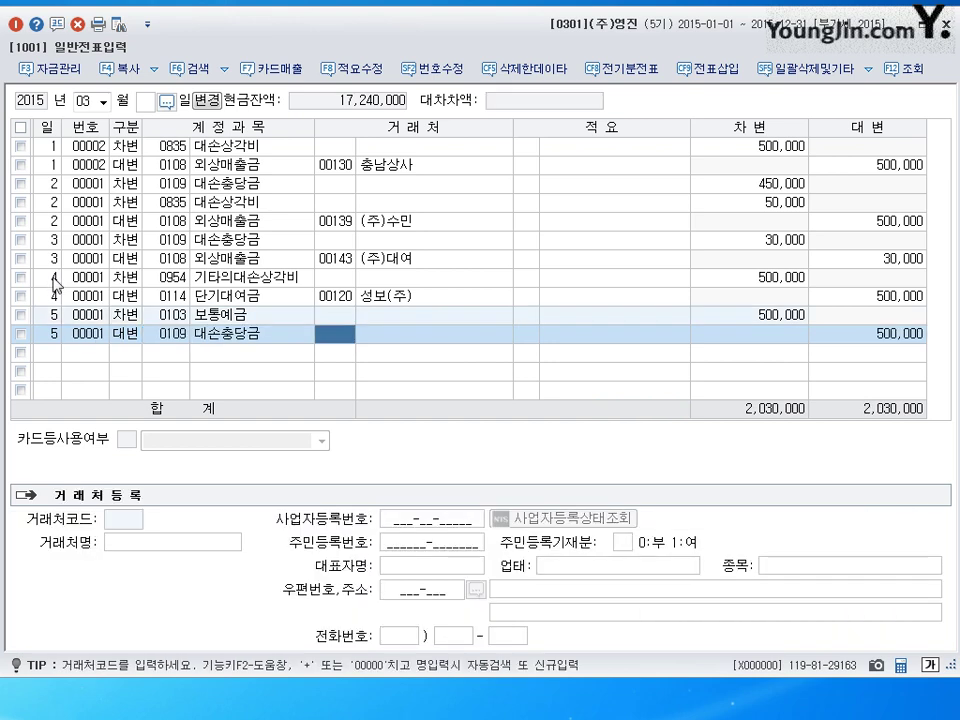
{"action": "key", "text": "Return"}
{"action": "key", "text": "Return"}
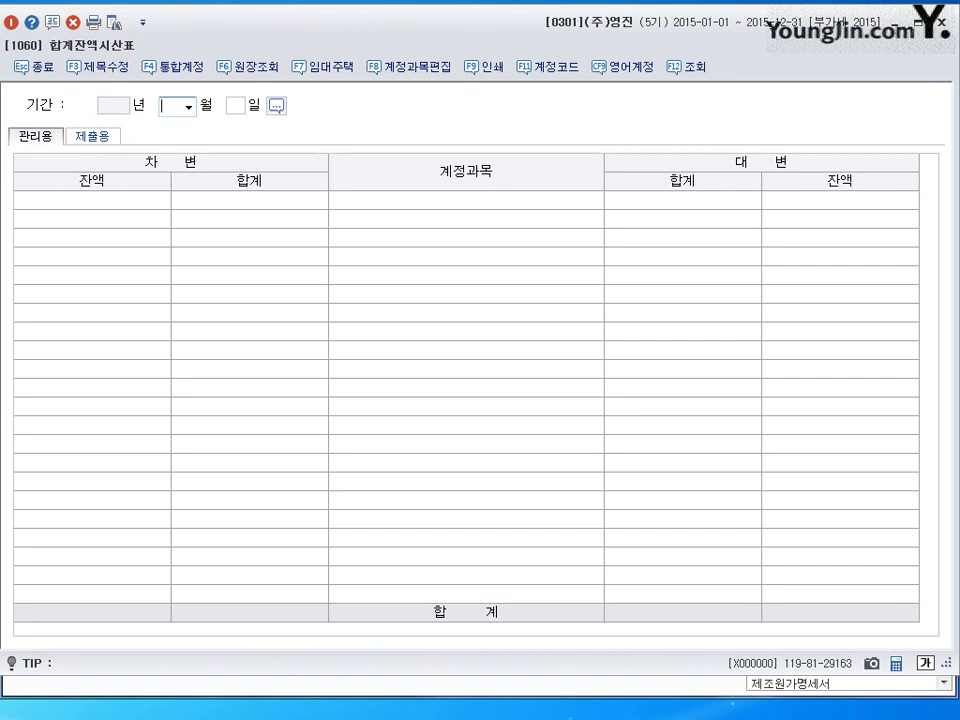
Step: Load the trial balance (합계잔액시산표) as of December 31, 2015, and check the 외상매출금 and its 대손충당금 balances
{"action": "key", "text": "Return"}
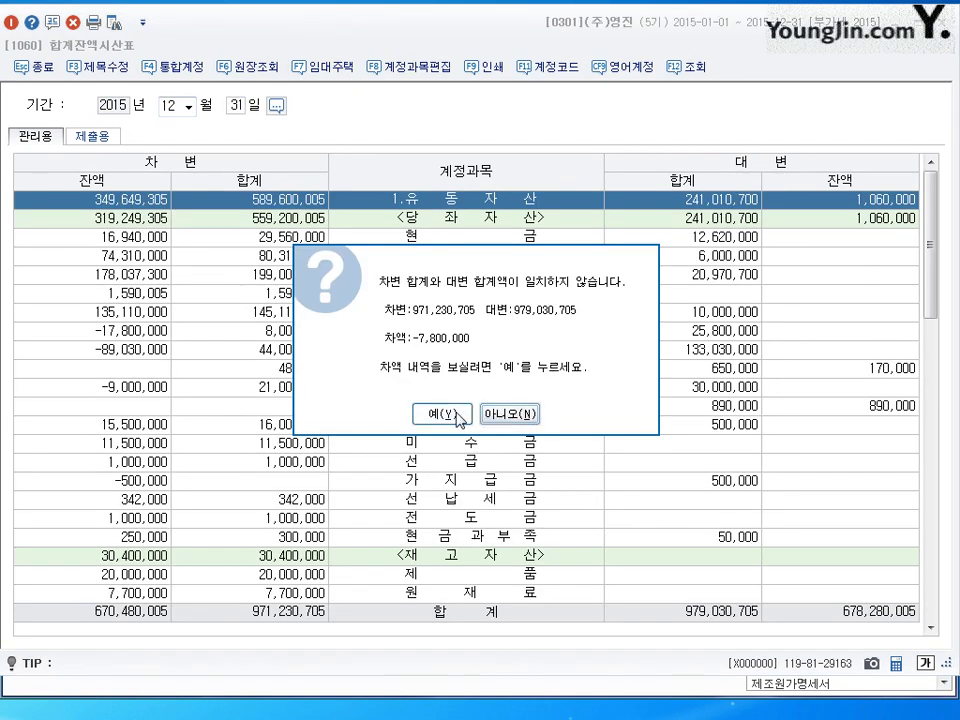
{"action": "left_click", "coordinate": [515, 414]}
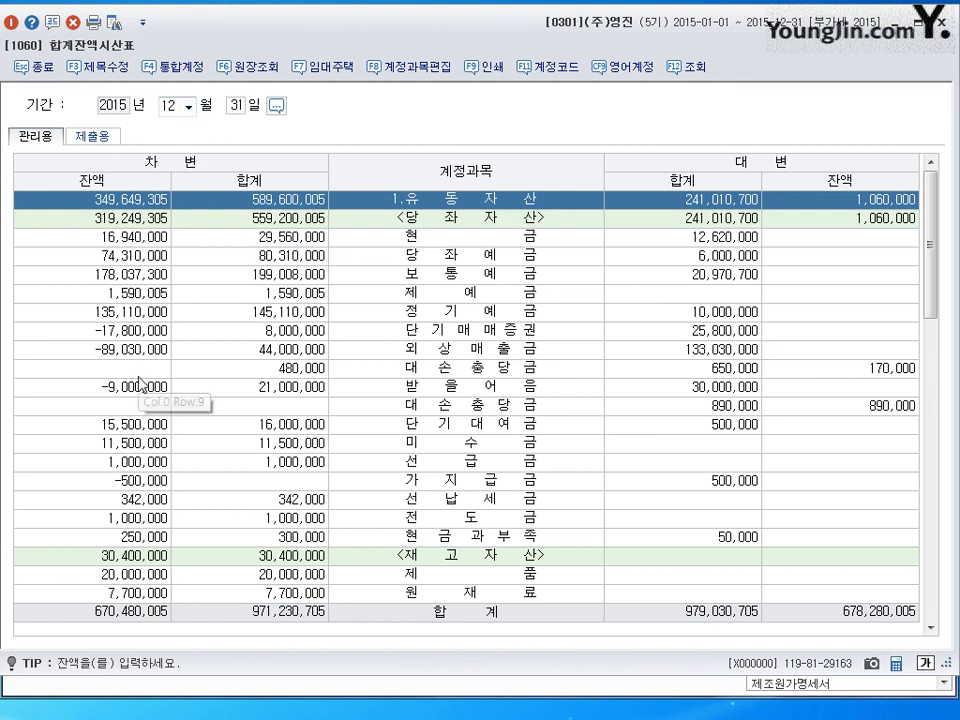
{"action": "left_click", "coordinate": [215, 350]}
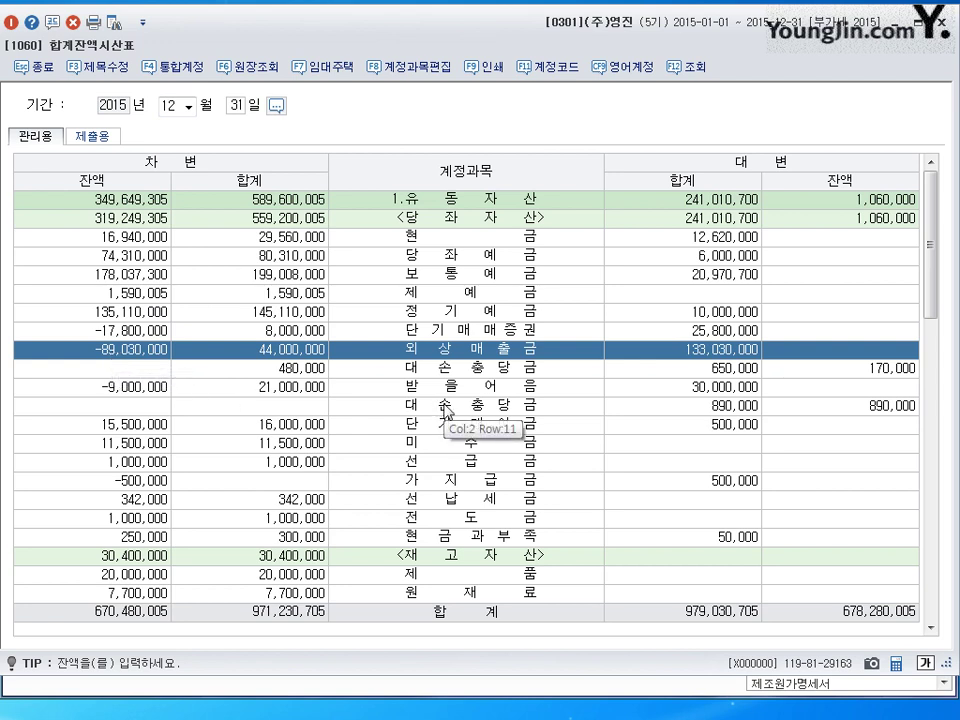
{"action": "left_click", "coordinate": [895, 368]}
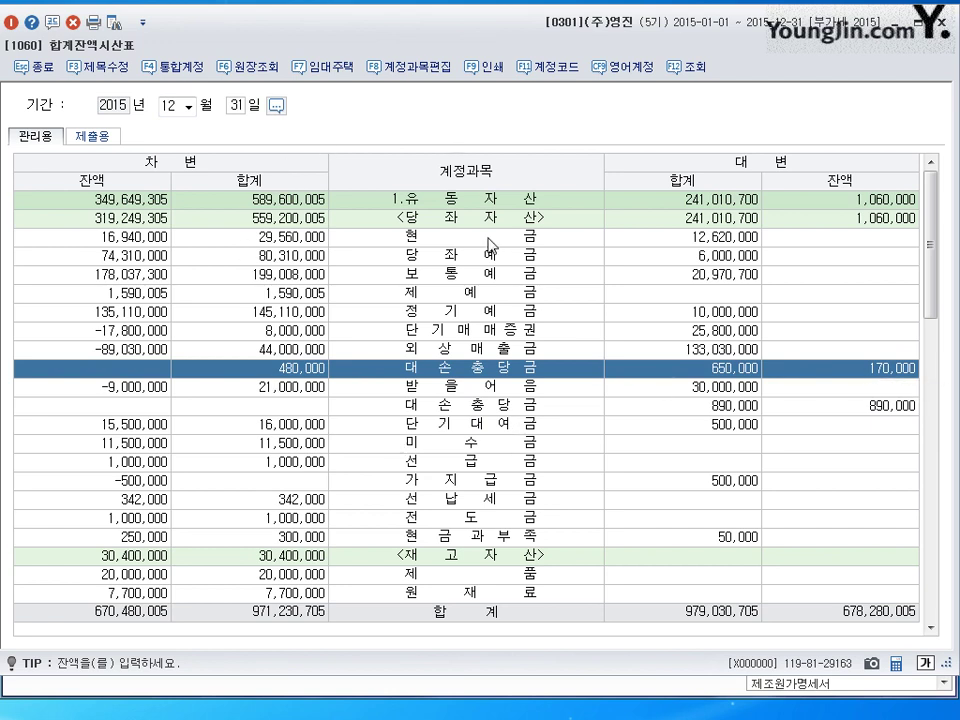
{"action": "left_click", "coordinate": [130, 350]}
{"action": "key", "text": "Escape"}
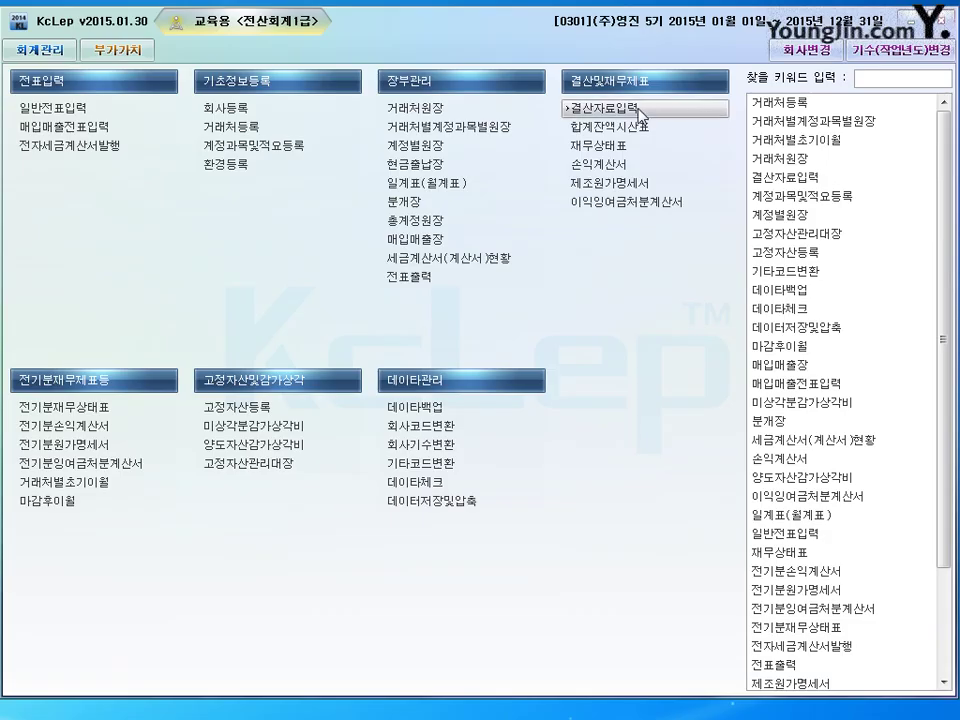
Step: Load the closing data entry (결산자료입력) for January to December 2015 and open its 대손상각 calculation
{"action": "double_click", "coordinate": [820, 198]}
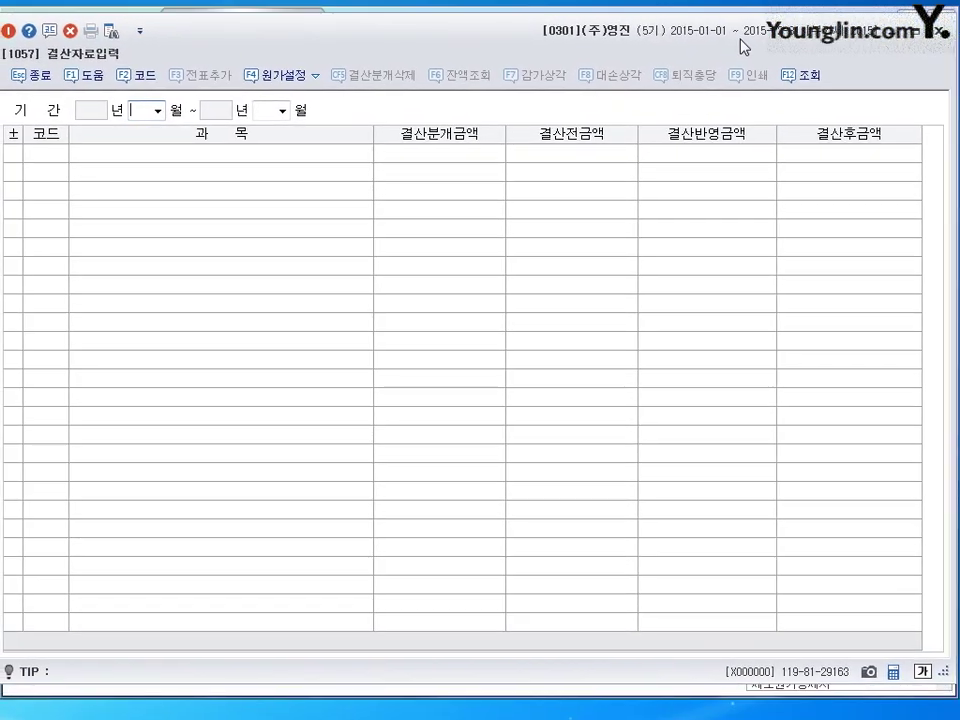
{"action": "type", "text": "01"}
{"action": "key", "text": "Return"}
{"action": "type", "text": "12"}
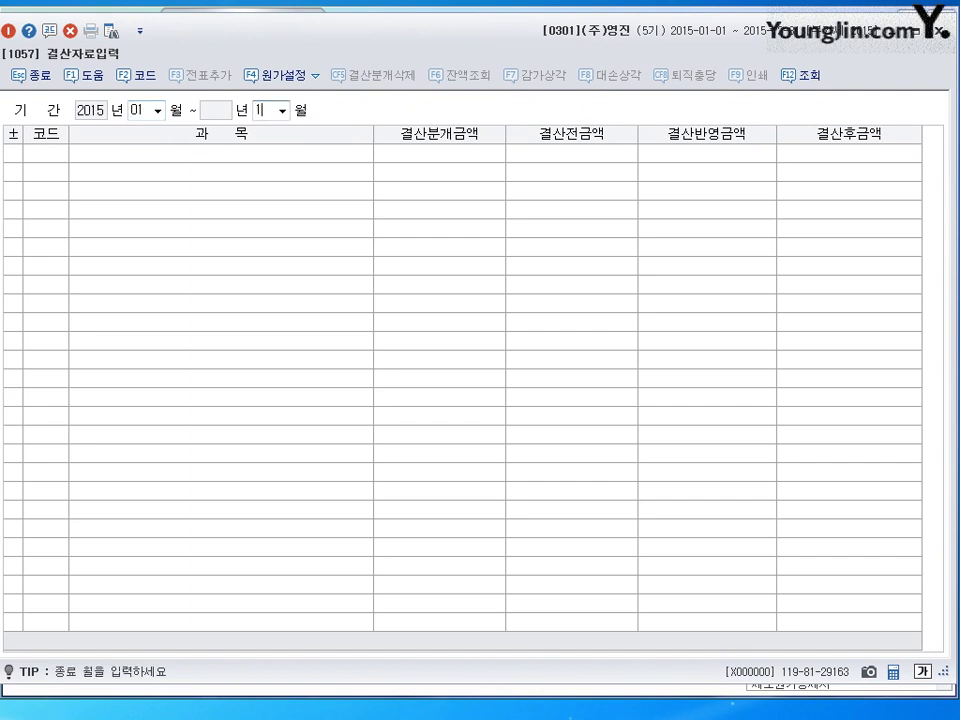
{"action": "key", "text": "Return"}
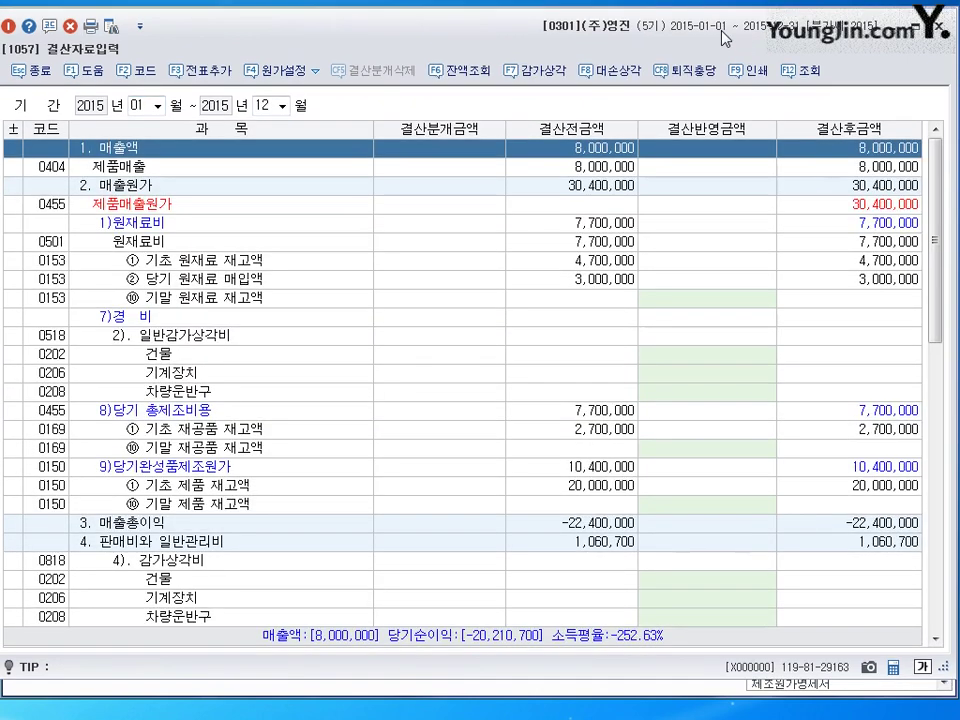
{"action": "left_click", "coordinate": [606, 74]}
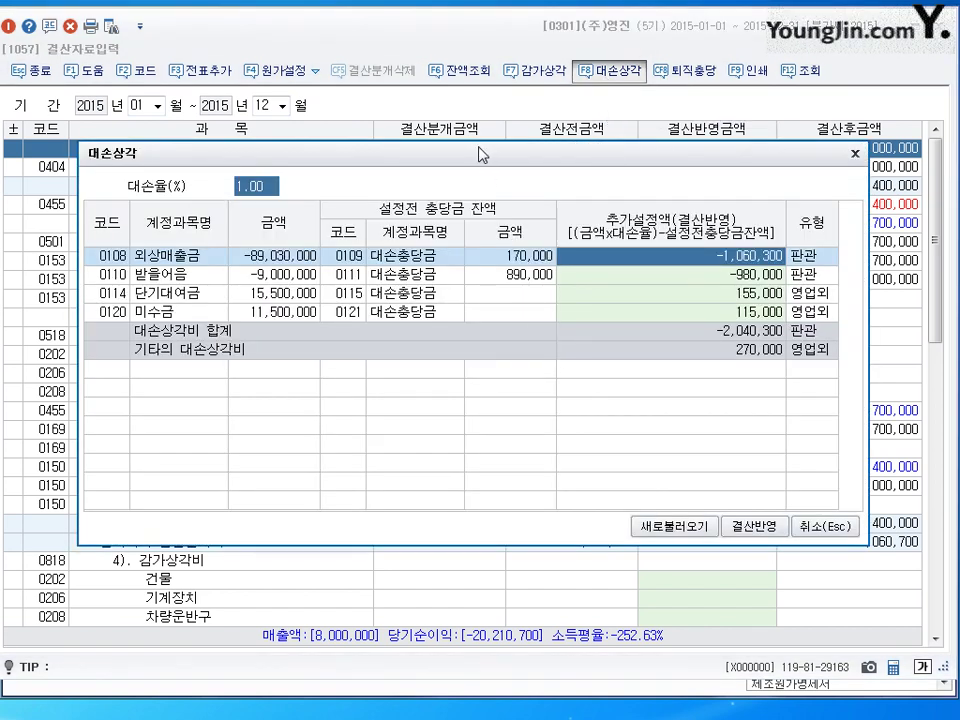
{"action": "left_click_drag", "start_coordinate": [479, 155], "coordinate": [477, 162]}
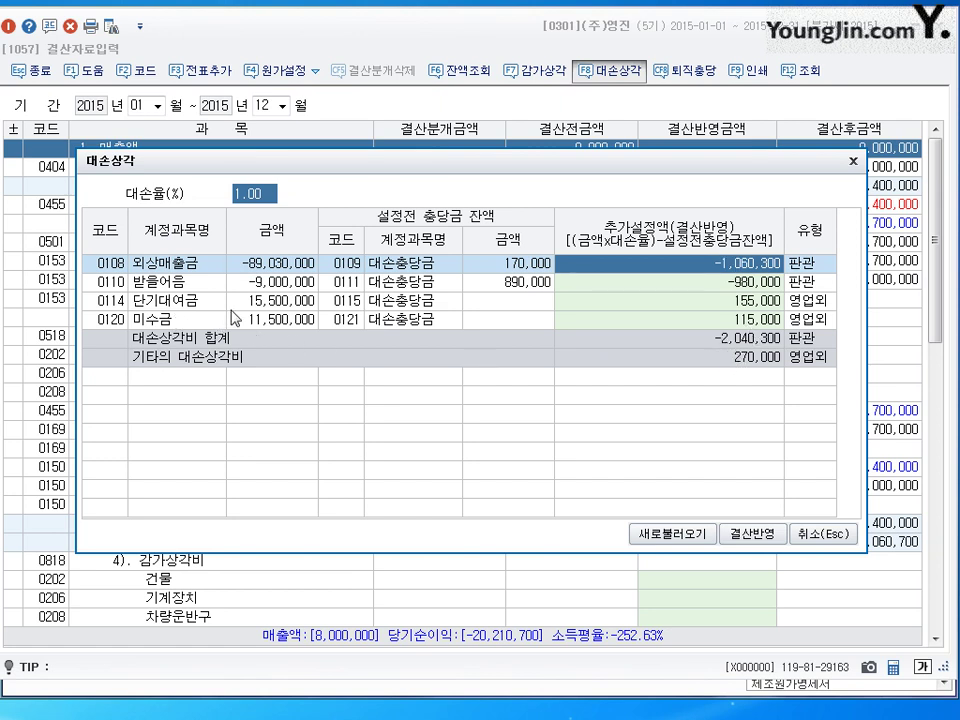
Step: Clear the additional provisions for 단기대여금 and 미수금, and apply those for 외상매출금 and 받을어음 to the closing
{"action": "left_click", "coordinate": [740, 300]}
{"action": "left_click", "coordinate": [741, 316]}
{"action": "left_click", "coordinate": [738, 303]}
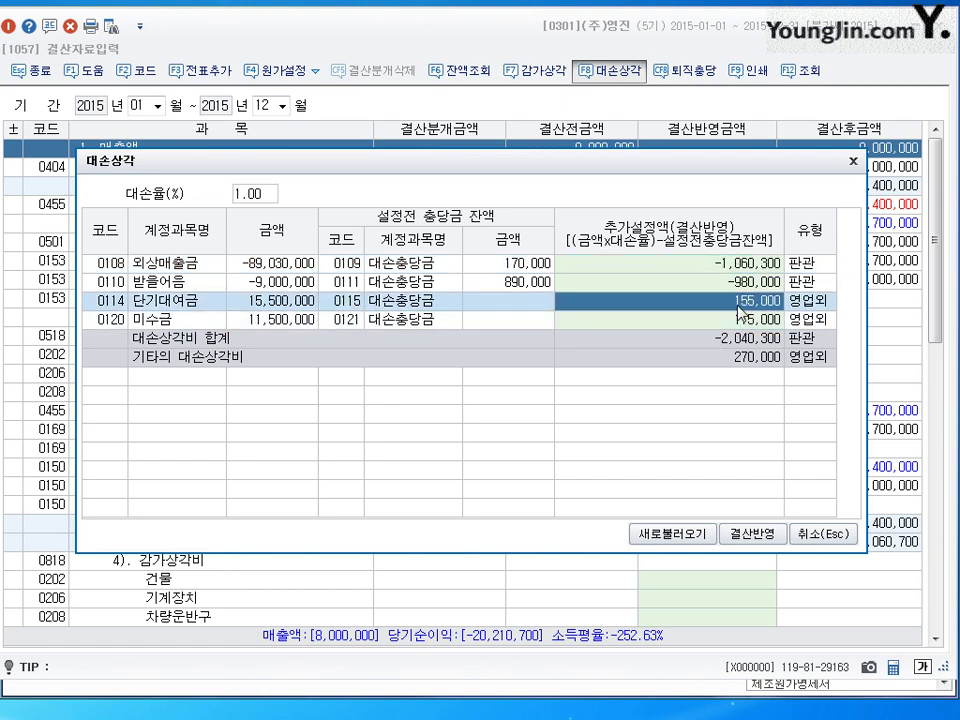
{"action": "key", "text": "BackSpace"}
{"action": "key", "text": "Return"}
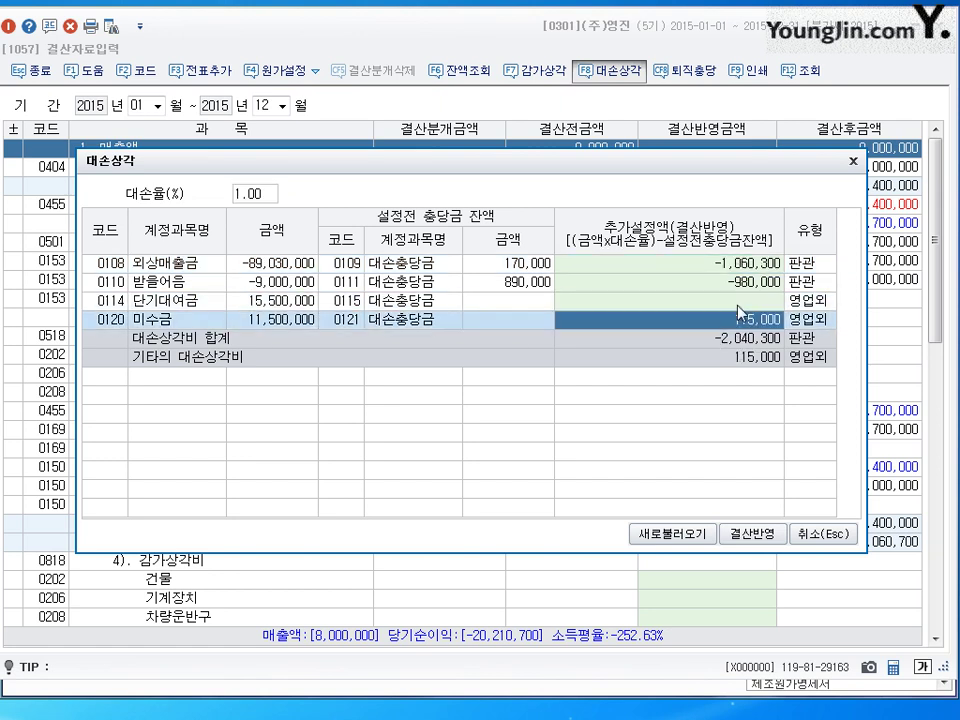
{"action": "key", "text": "BackSpace"}
{"action": "key", "text": "Return"}
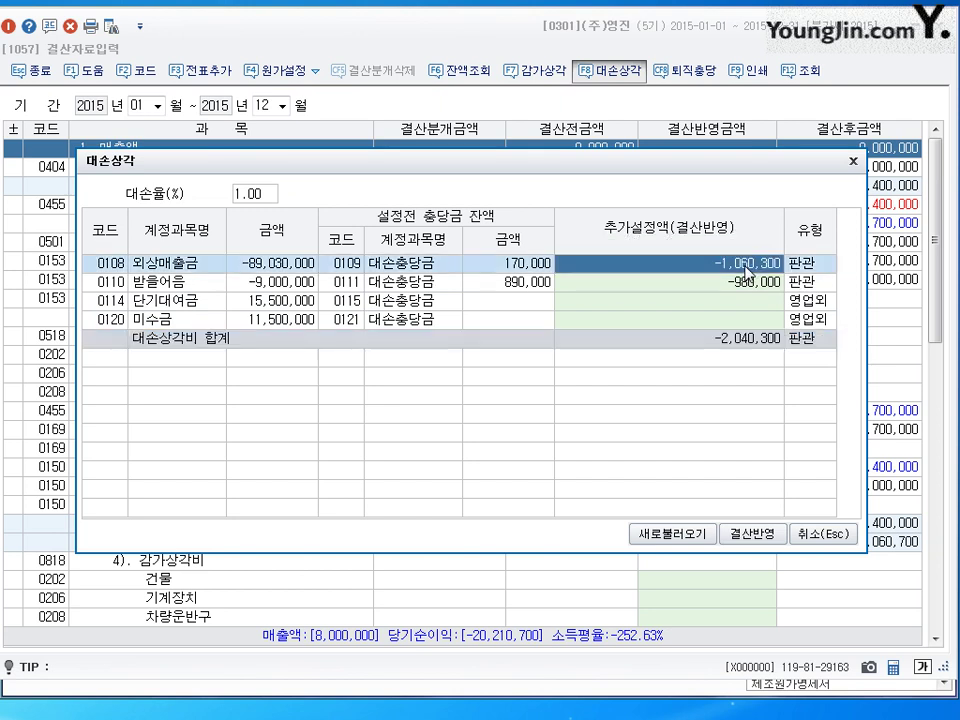
{"action": "left_click", "coordinate": [738, 283]}
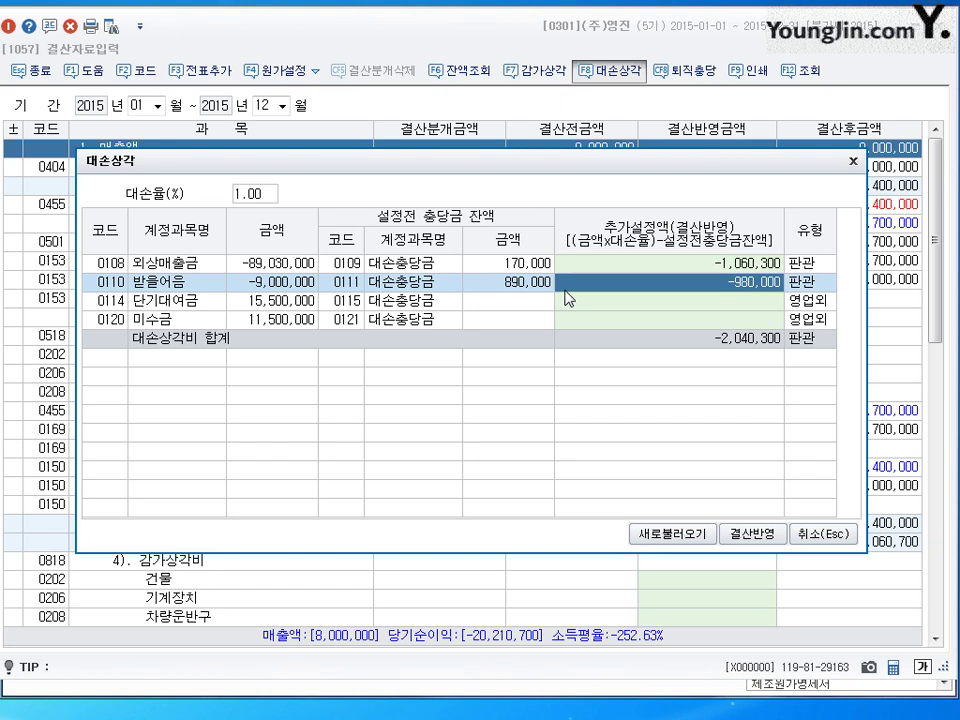
{"action": "left_click", "coordinate": [752, 534]}
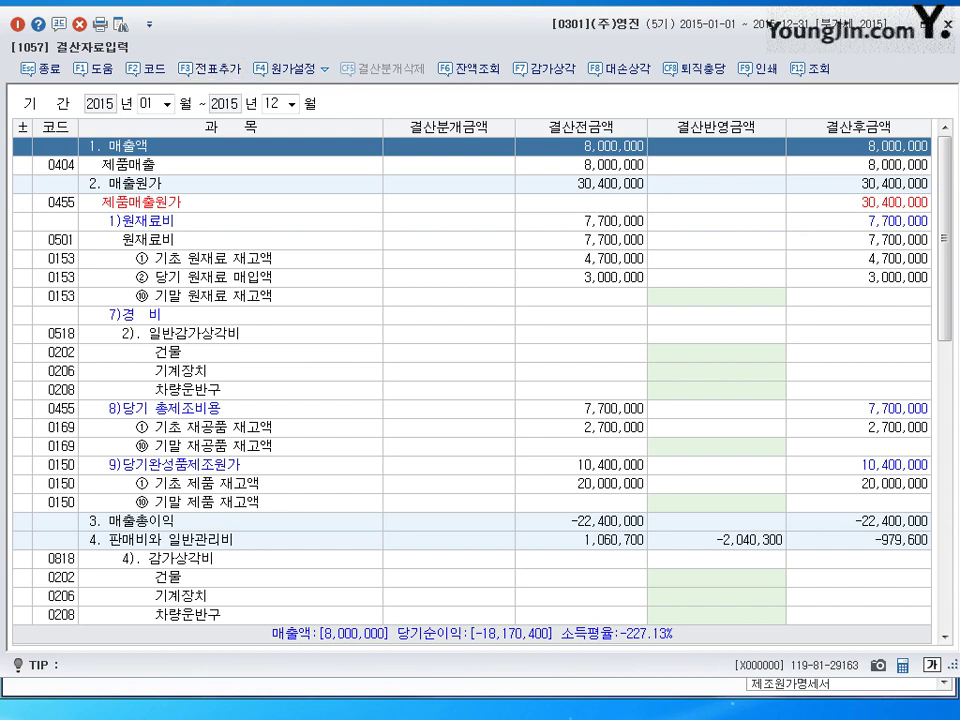
Step: Close the closing data entry and load the general voucher entry (일반전표입력) for December 31, 2015
{"action": "left_click", "coordinate": [947, 23]}
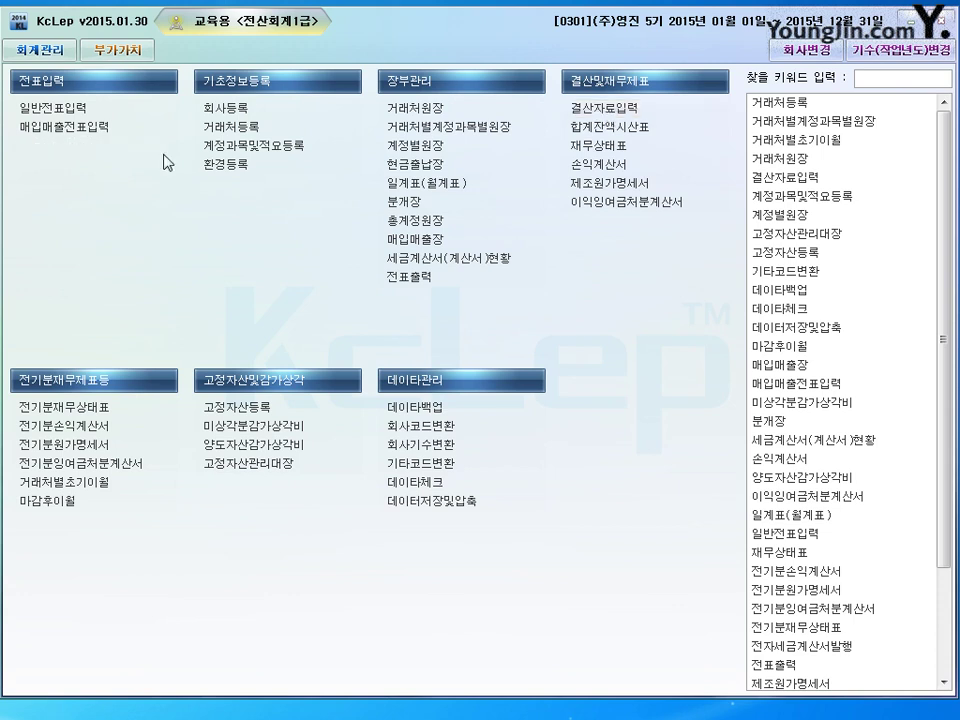
{"action": "left_click", "coordinate": [63, 107]}
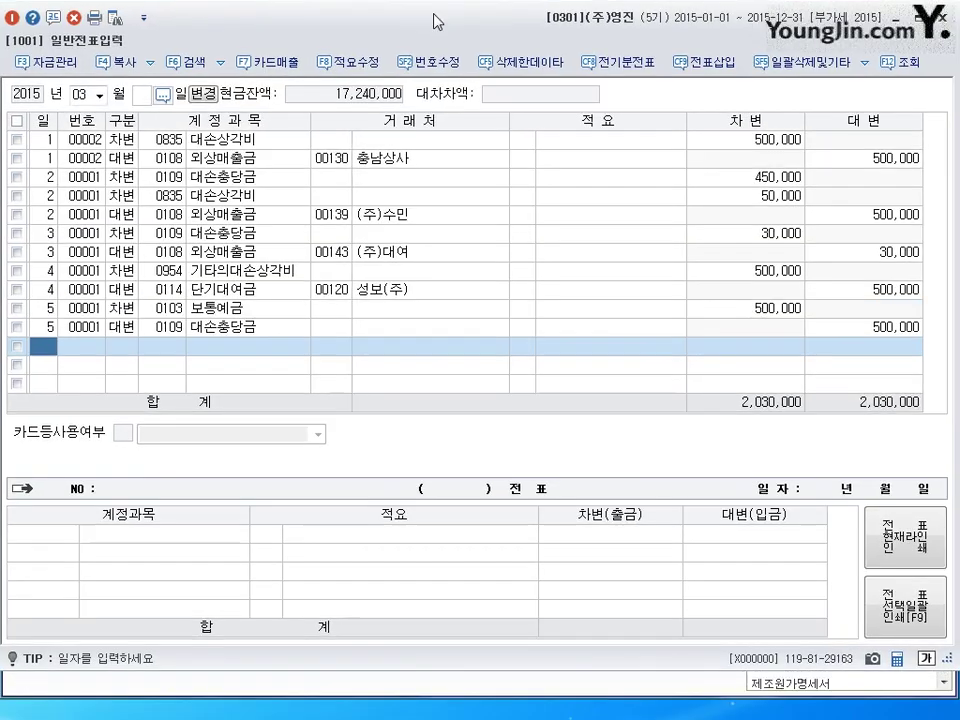
{"action": "left_click", "coordinate": [106, 100]}
{"action": "type", "text": "12"}
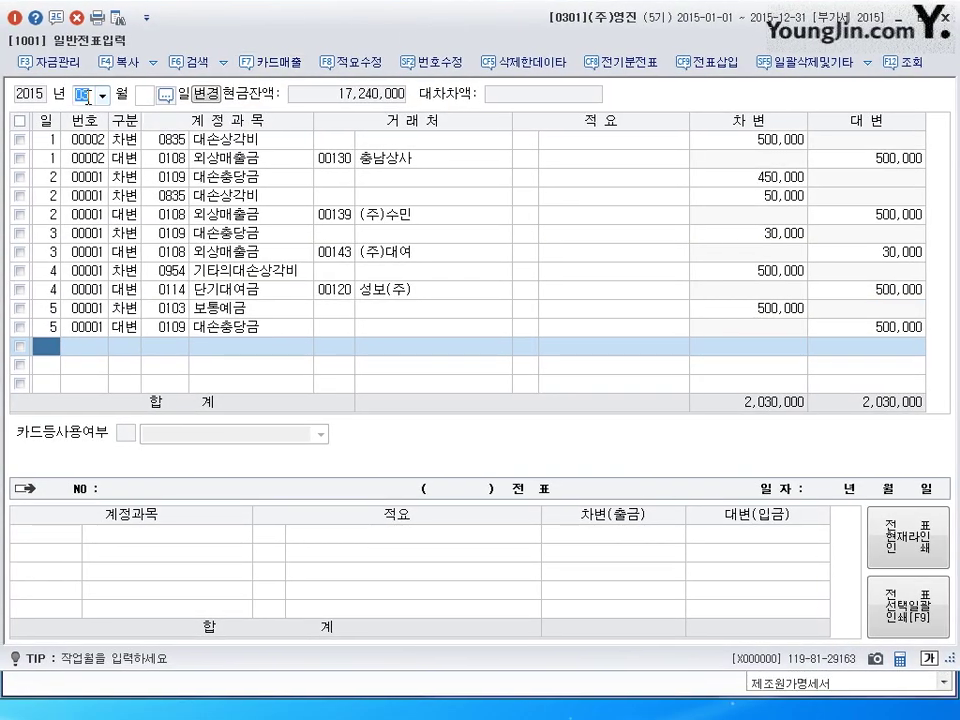
{"action": "type", "text": "31"}
{"action": "key", "text": "Return"}
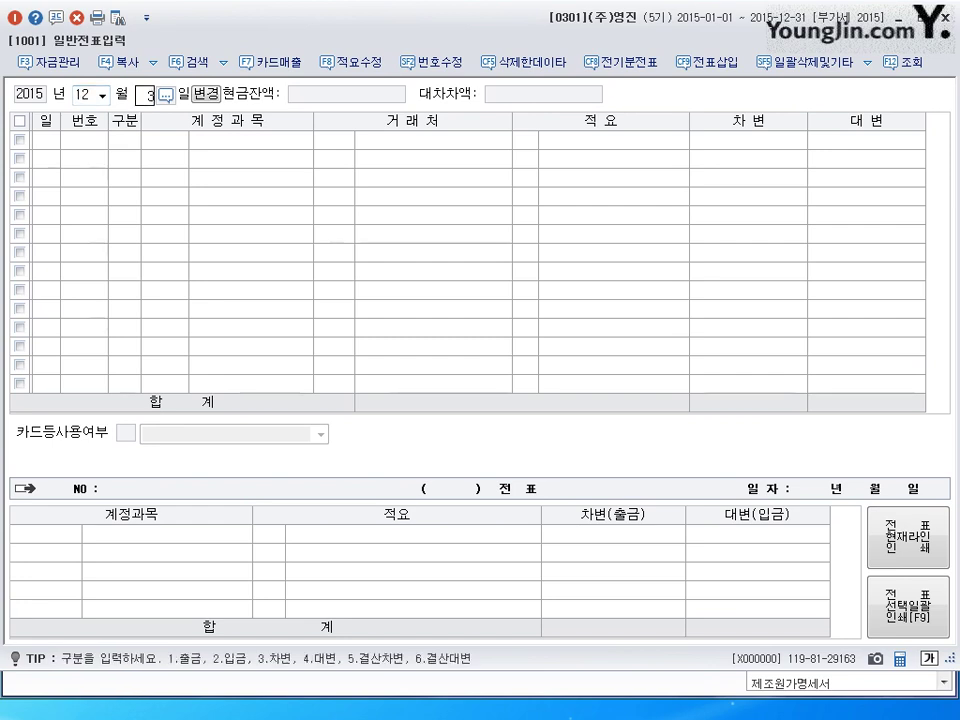
Step: Add a December 31 debit line of 500,000 to account 0835 대손상각비, without client or description
{"action": "type", "text": "3"}
{"action": "key", "text": "Return"}
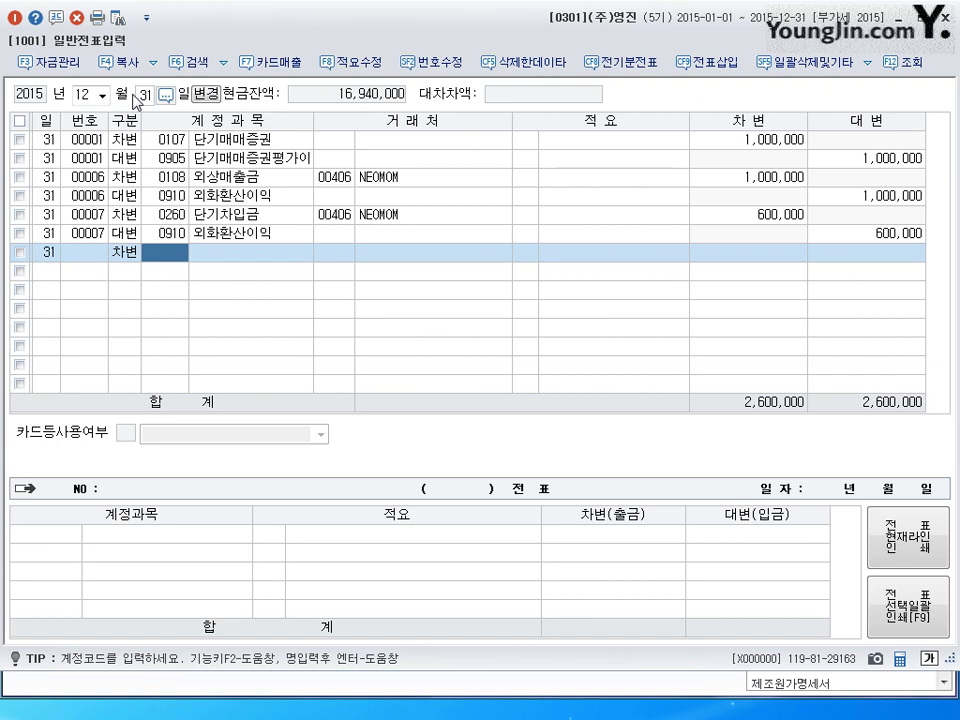
{"action": "type", "text": "835"}
{"action": "key", "text": "Return"}
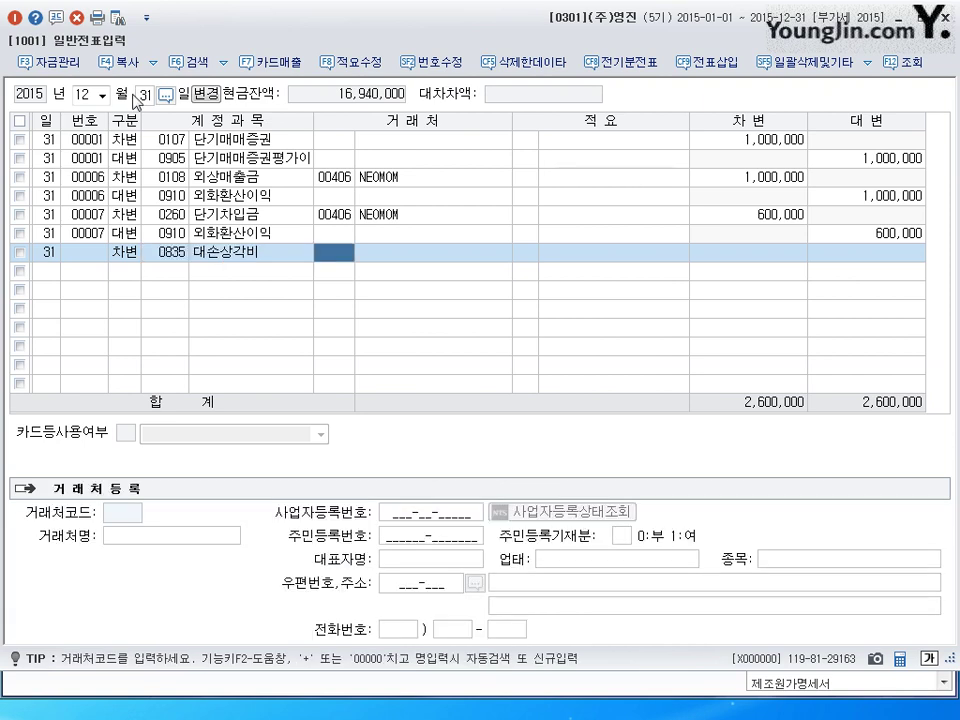
{"action": "key", "text": "Return"}
{"action": "key", "text": "Return"}
{"action": "type", "text": "5"}
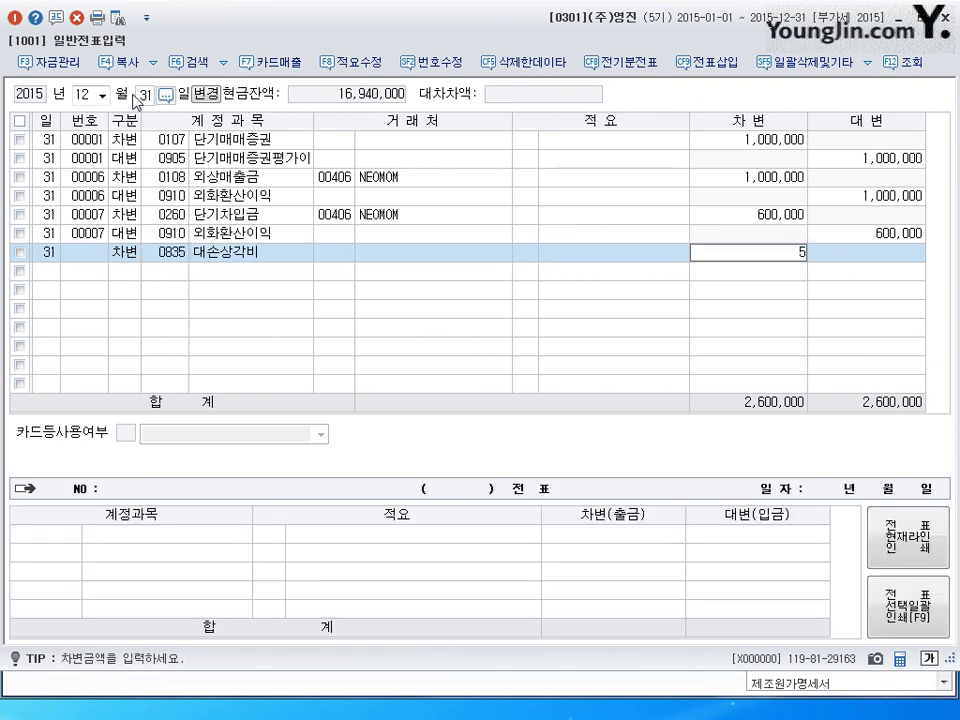
{"action": "type", "text": "00,000"}
{"action": "key", "text": "Return"}
Step: Add the balancing December 31 credit line of 500,000 to account 0109 대손충당금, without client or description
{"action": "type", "text": "4"}
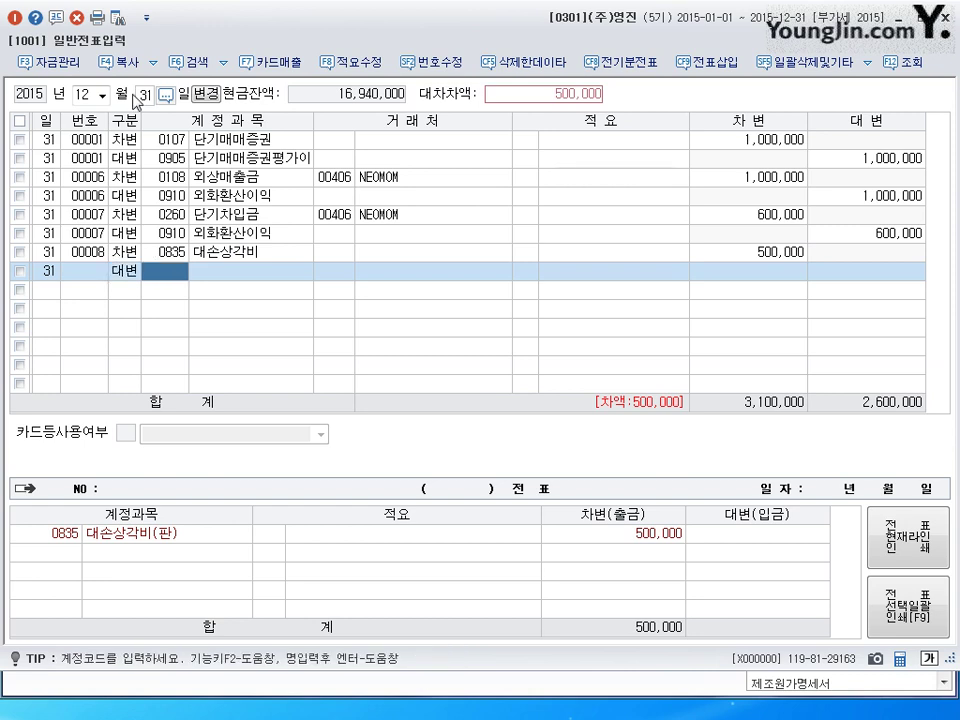
{"action": "type", "text": "109"}
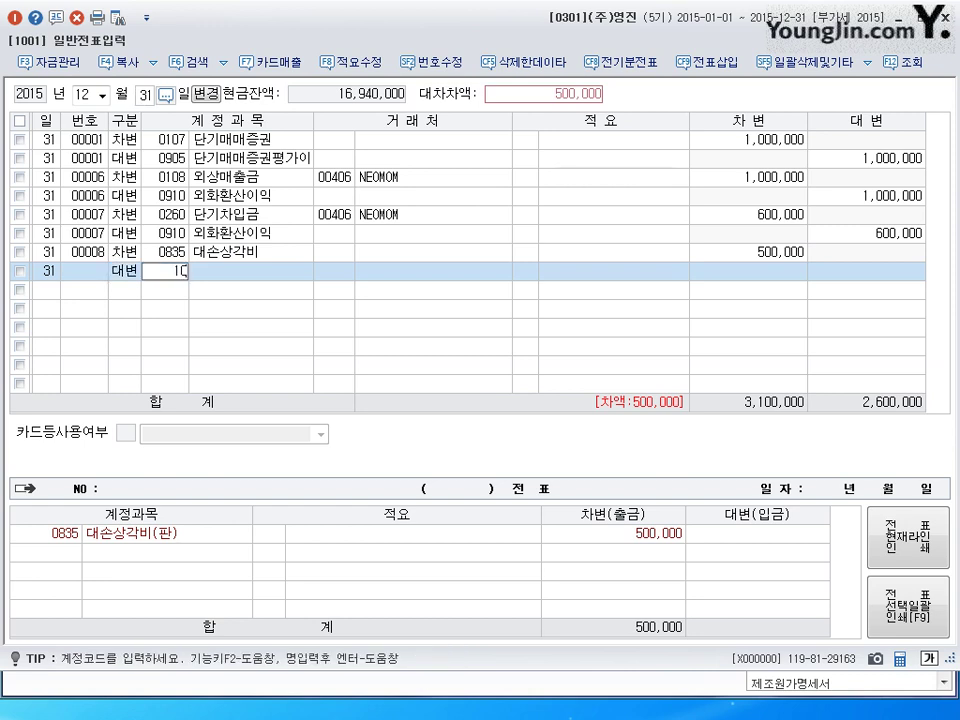
{"action": "key", "text": "Return"}
{"action": "key", "text": "Return"}
{"action": "key", "text": "Return"}
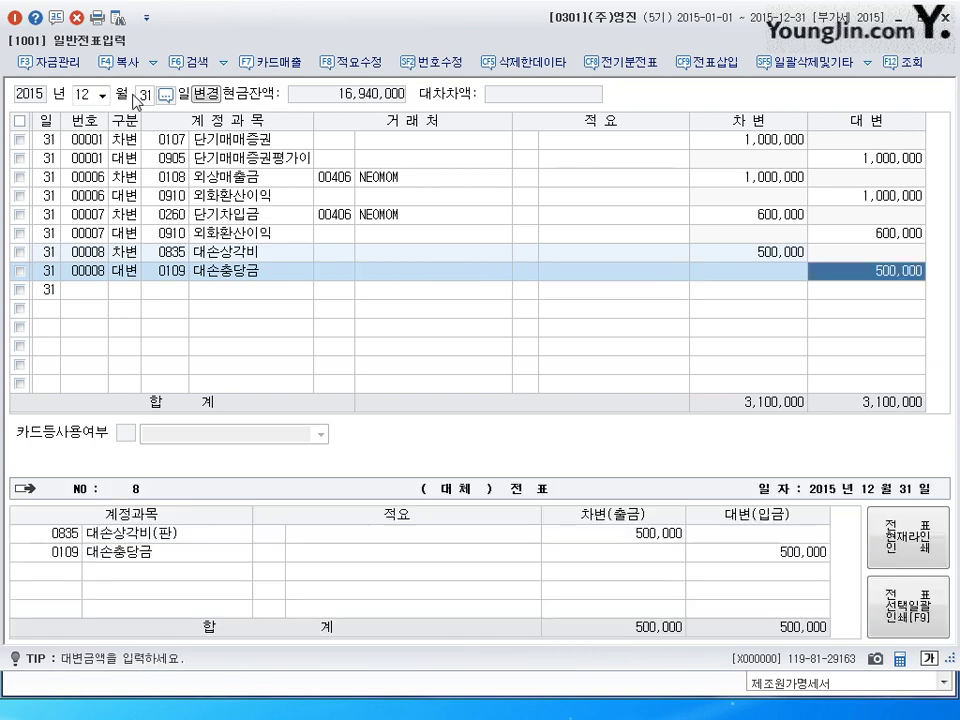
{"action": "key", "text": "Return"}
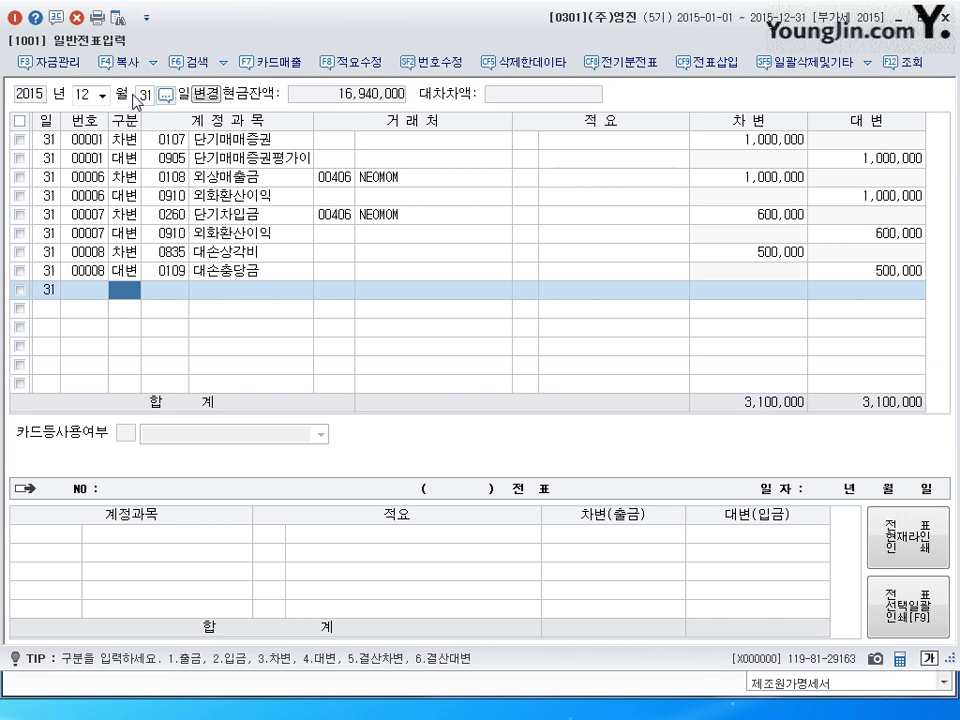
Step: Add a December 31 debit line of 600,000 to account 0111 대손충당금, without client or description
{"action": "type", "text": "3"}
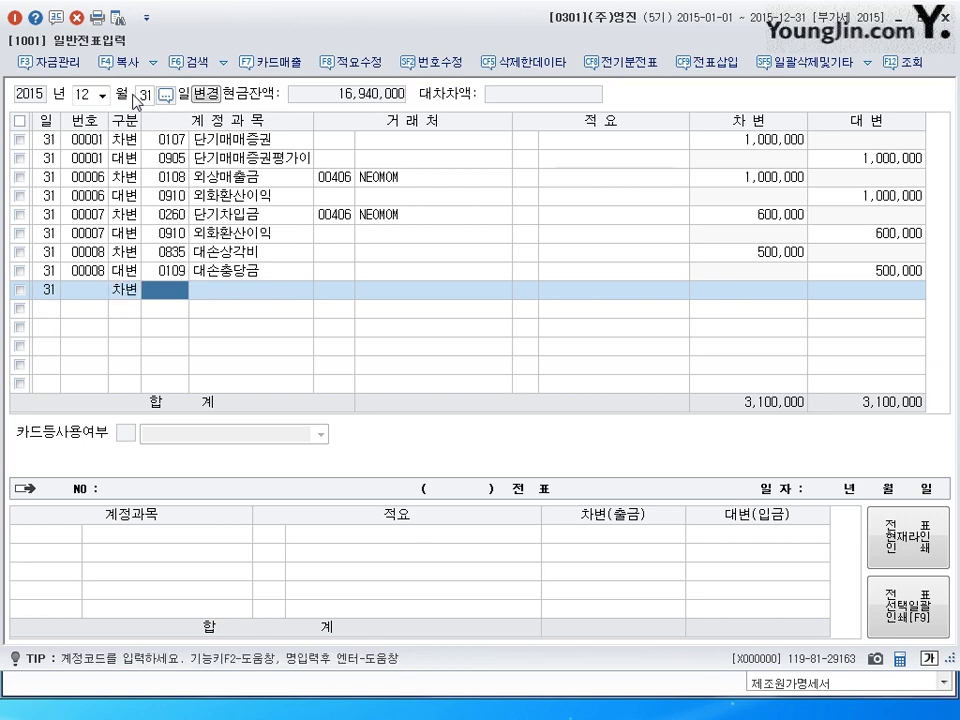
{"action": "type", "text": "111"}
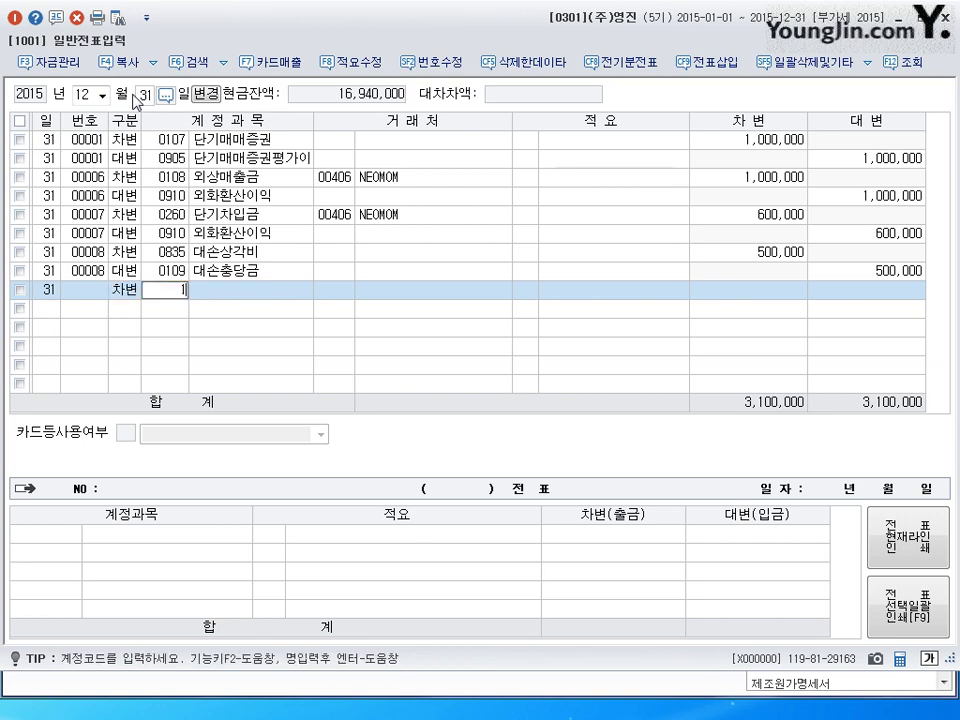
{"action": "key", "text": "Return"}
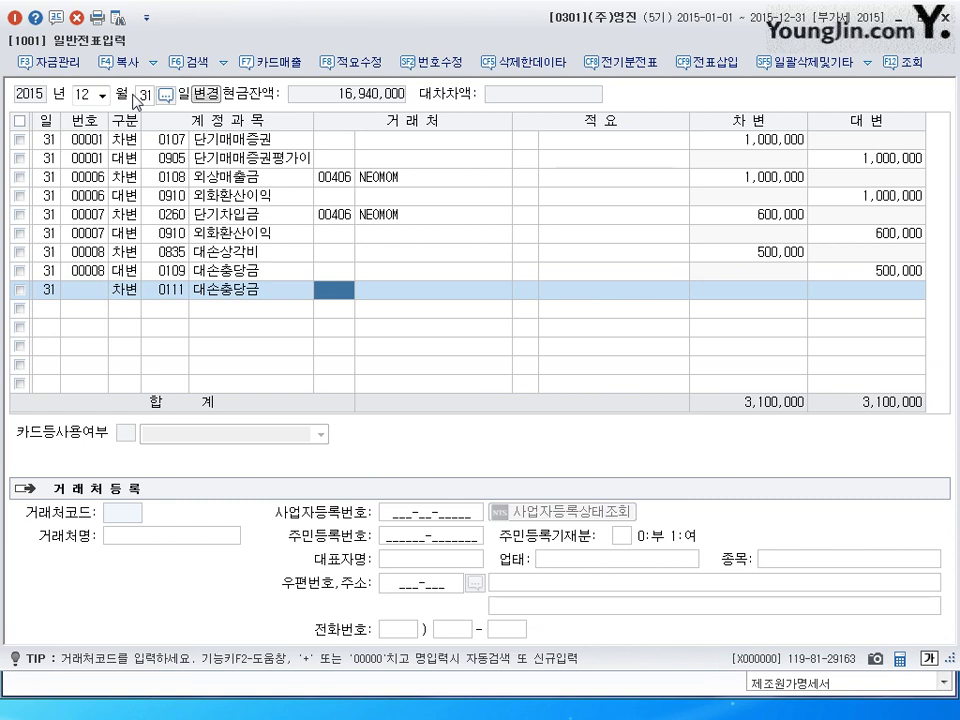
{"action": "key", "text": "Return"}
{"action": "key", "text": "Return"}
{"action": "type", "text": "6000000"}
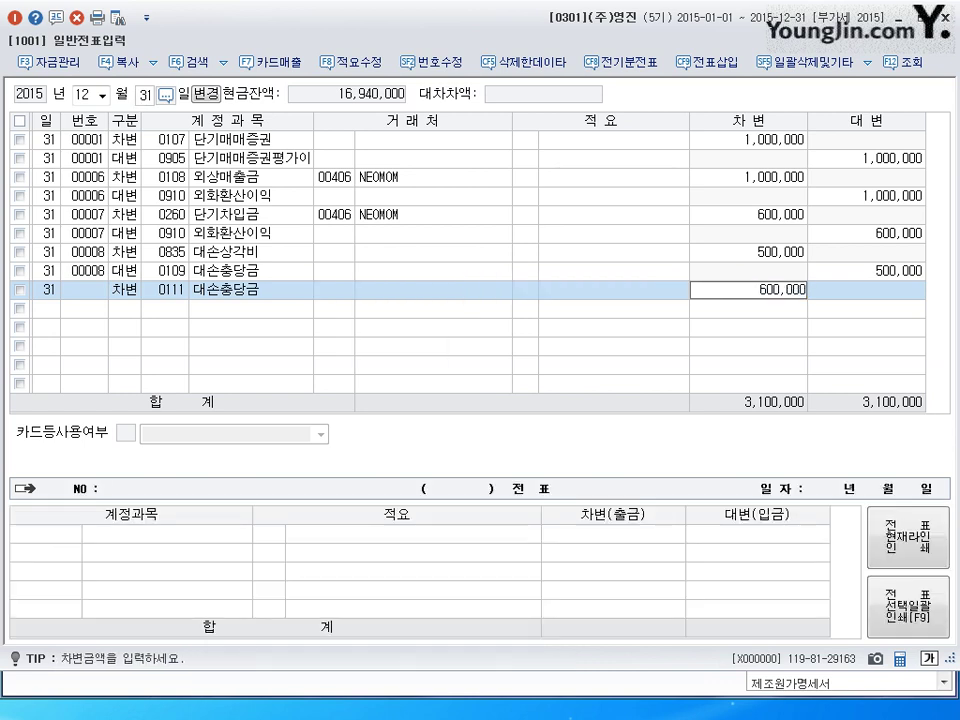
{"action": "key", "text": "Return"}
Step: Start the balancing December 31 credit line, search its account by 대손충, and find the 대손충당금환입 entries among the matches
{"action": "type", "text": "4"}
{"action": "key", "text": "Return"}
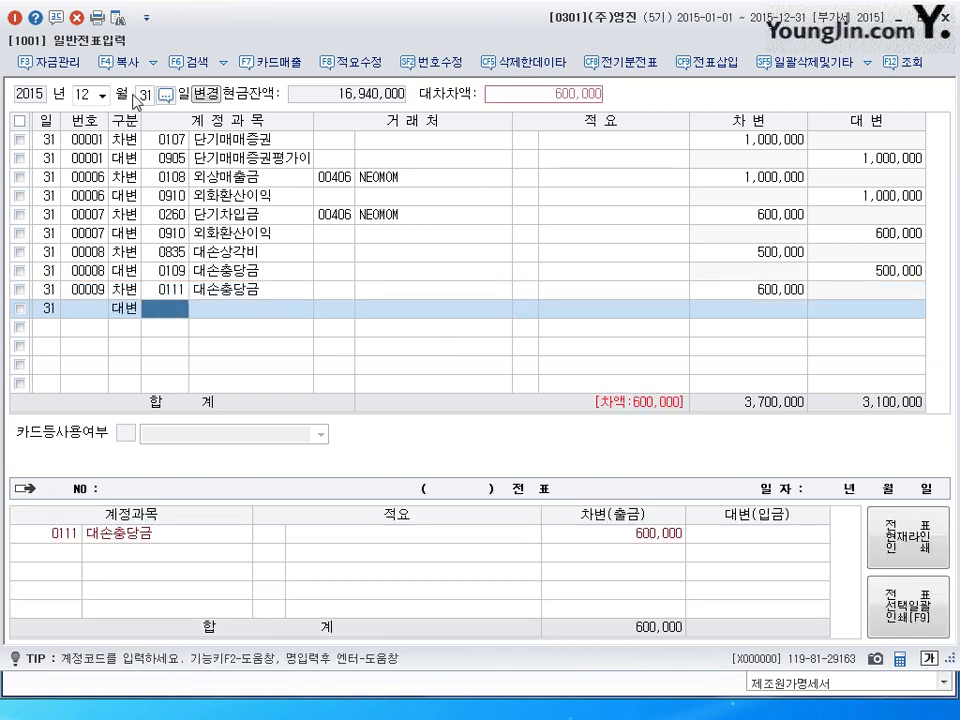
{"action": "type", "text": "대손"}
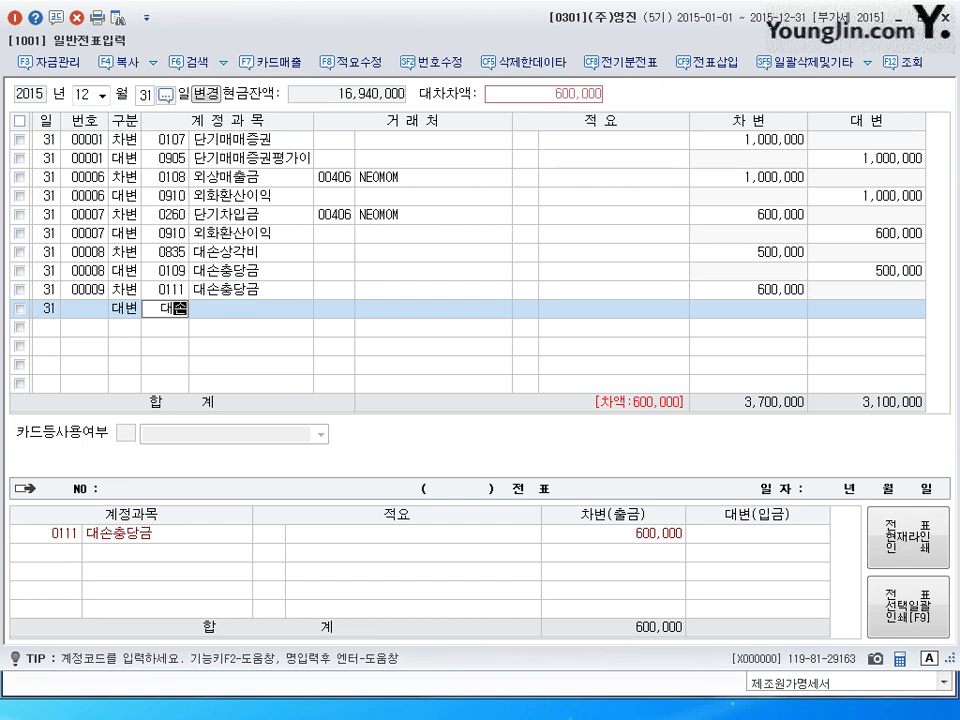
{"action": "type", "text": "충"}
{"action": "key", "text": "Return"}
{"action": "key", "text": "Down"}
{"action": "key", "text": "Down"}
{"action": "key", "text": "Down"}
{"action": "key", "text": "Down"}
{"action": "key", "text": "Down"}
{"action": "key", "text": "Down"}
{"action": "key", "text": "Down"}
{"action": "key", "text": "Down"}
{"action": "key", "text": "Down"}
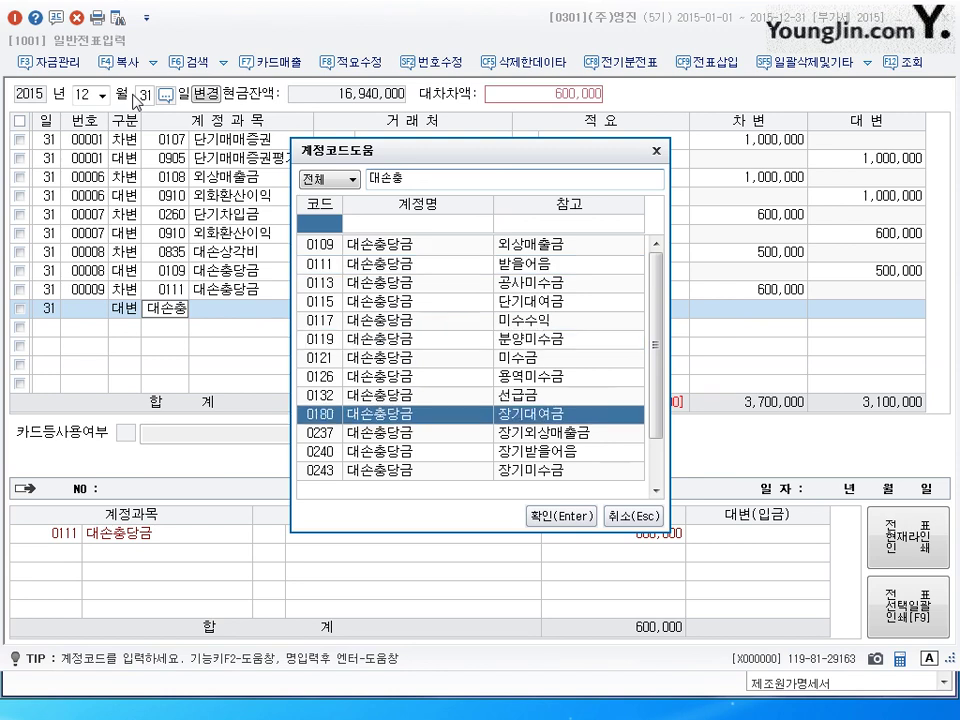
{"action": "key", "text": "Down"}
{"action": "key", "text": "Down"}
{"action": "key", "text": "Down"}
{"action": "key", "text": "Down"}
{"action": "key", "text": "Down"}
{"action": "key", "text": "Down"}
{"action": "key", "text": "Up"}
{"action": "key", "text": "Down"}
{"action": "key", "text": "Up"}
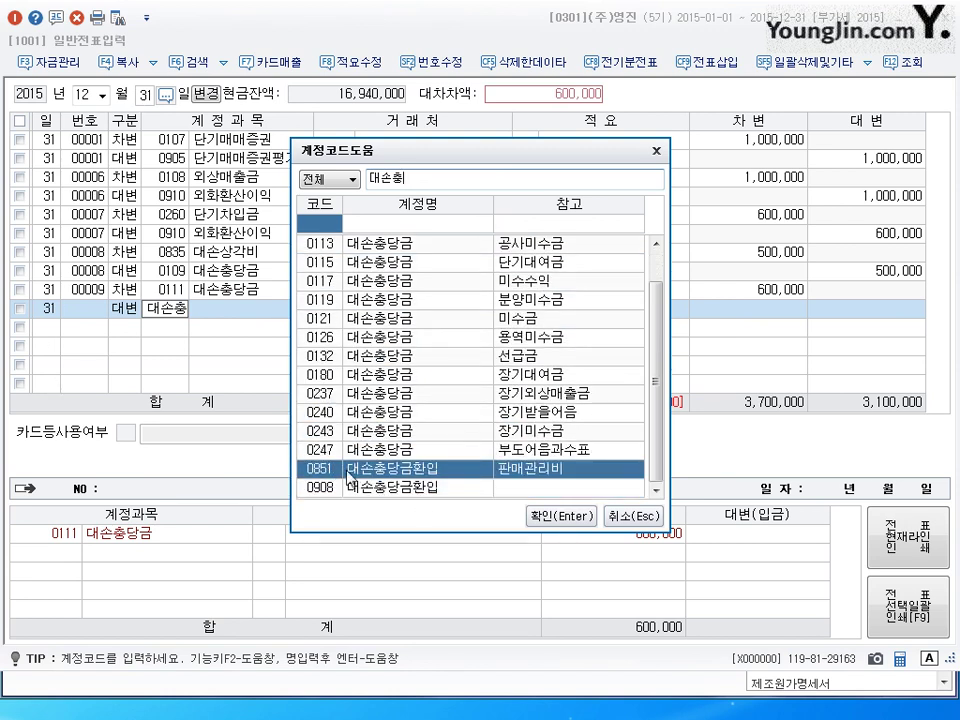
Step: Compare the two 대손충당금환입 accounts, 0851 (판매관리비) and 0908, in the account code list
{"action": "left_click", "coordinate": [396, 489]}
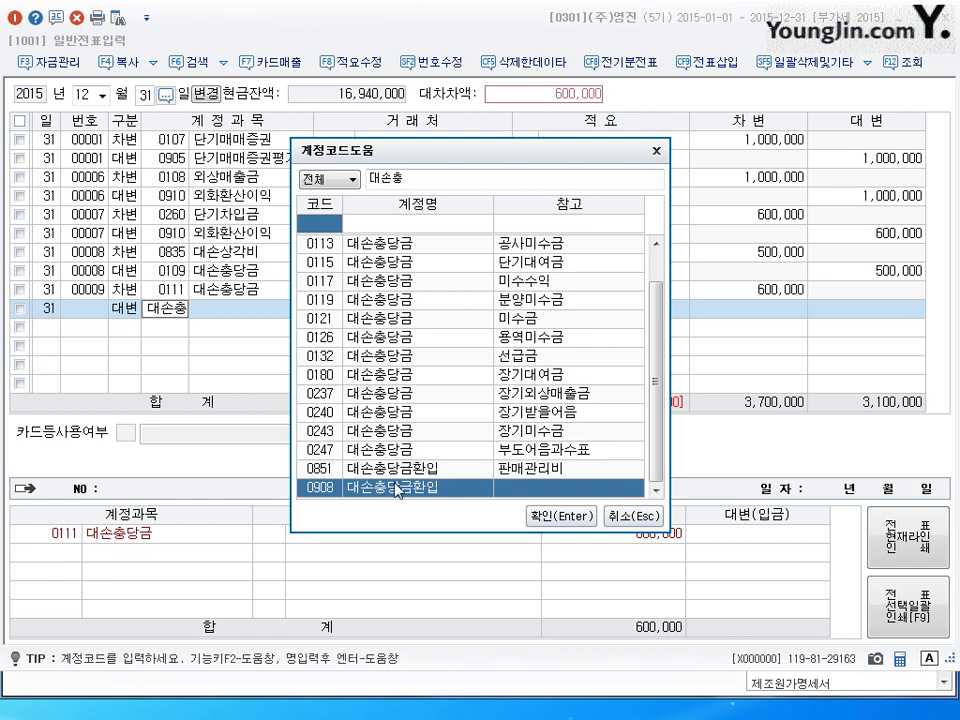
{"action": "left_click", "coordinate": [401, 471]}
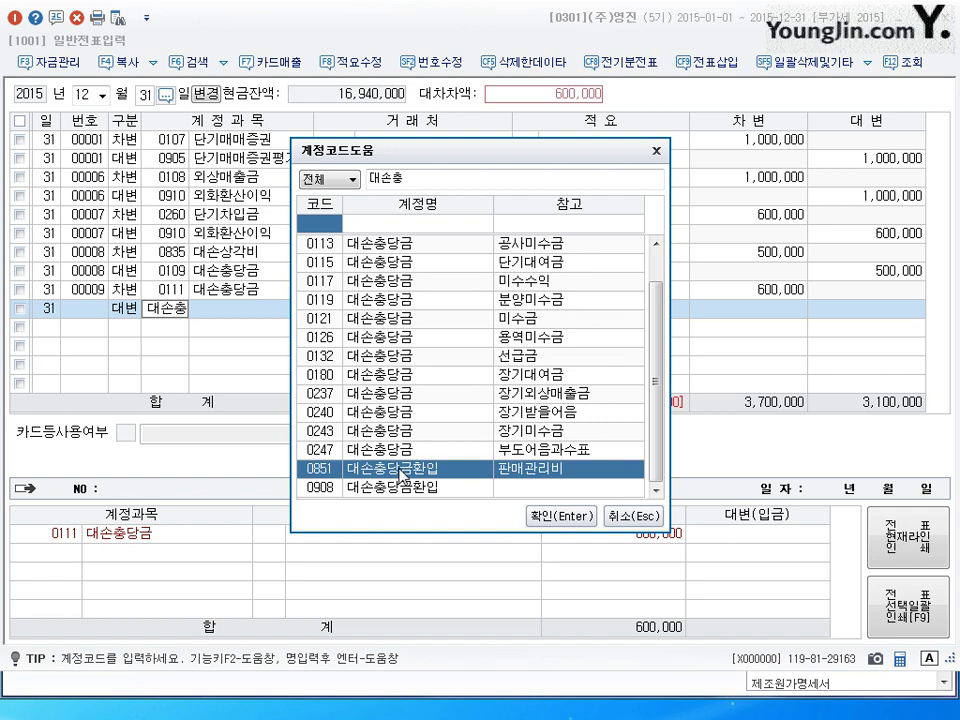
{"action": "left_click", "coordinate": [392, 489]}
{"action": "left_click", "coordinate": [384, 476]}
{"action": "left_click", "coordinate": [387, 490]}
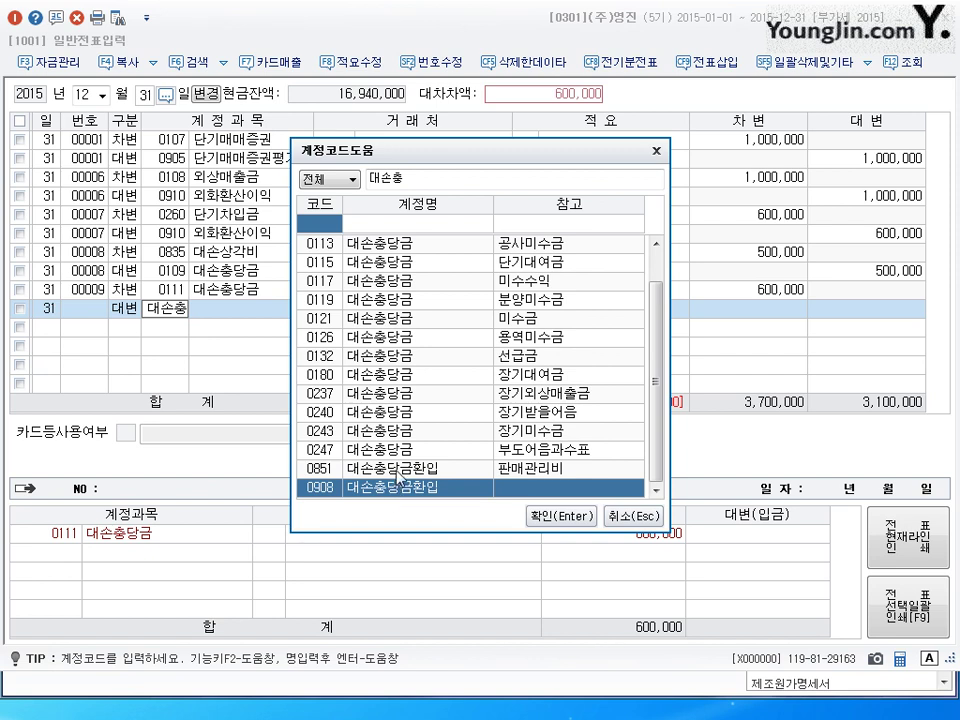
{"action": "left_click", "coordinate": [397, 470]}
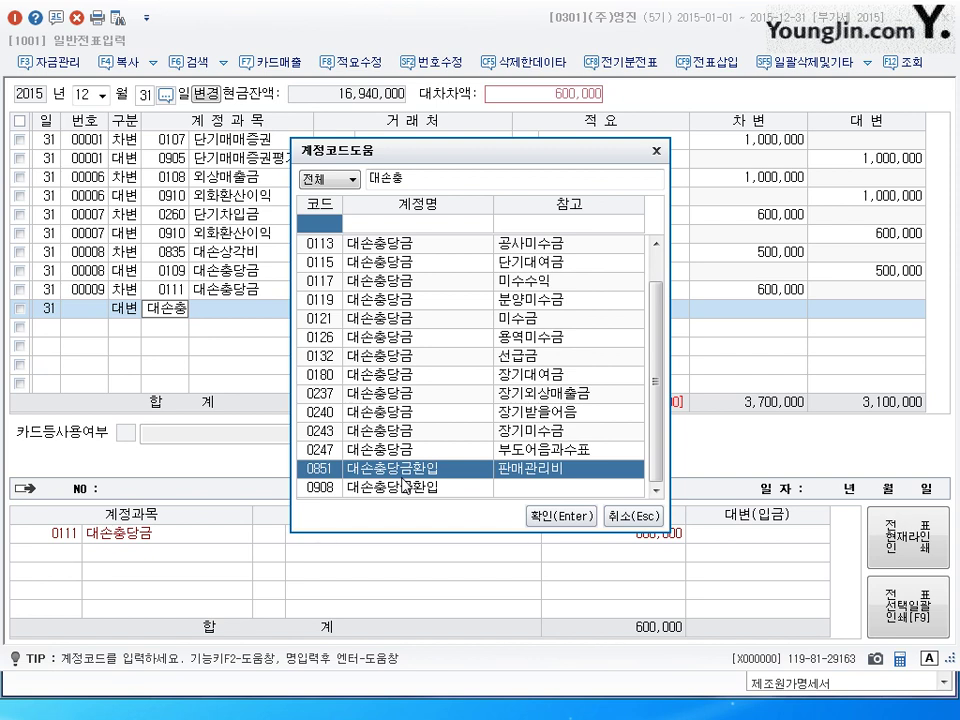
{"action": "left_click", "coordinate": [407, 492]}
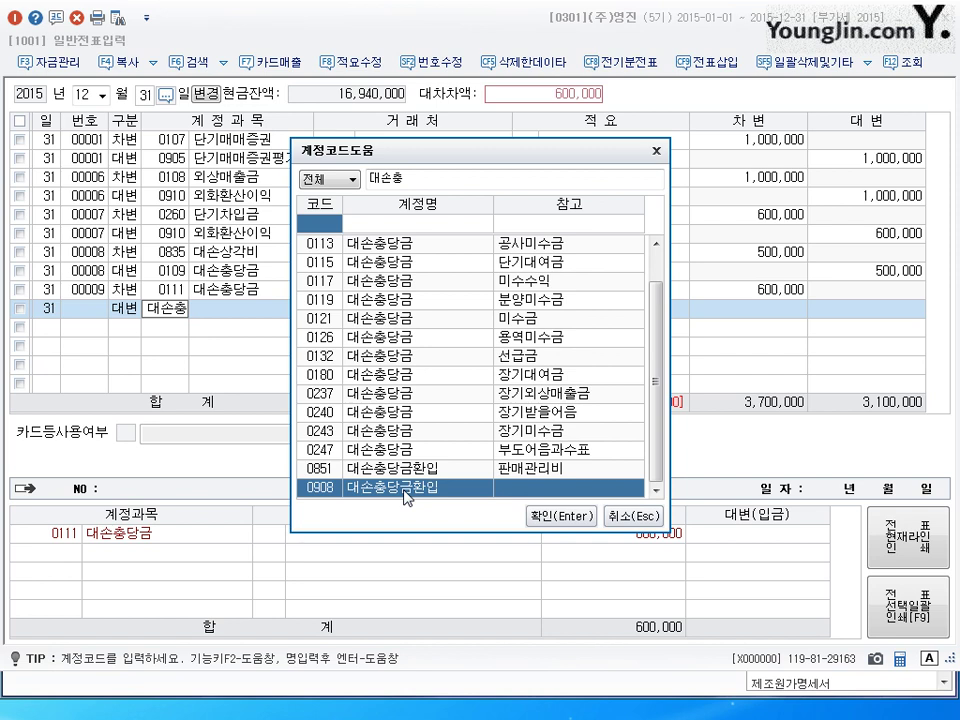
Step: Assign account 0851 대손충당금환입 (판매관리비) to the credit line and complete it at 600,000, without client or description
{"action": "key", "text": "Up"}
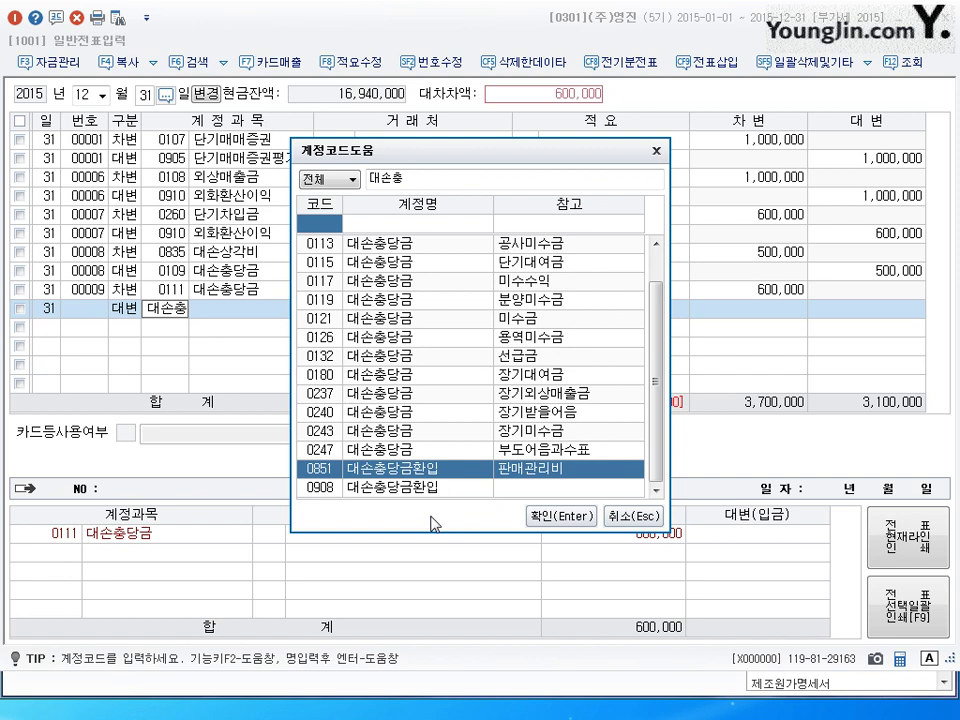
{"action": "left_click", "coordinate": [558, 516]}
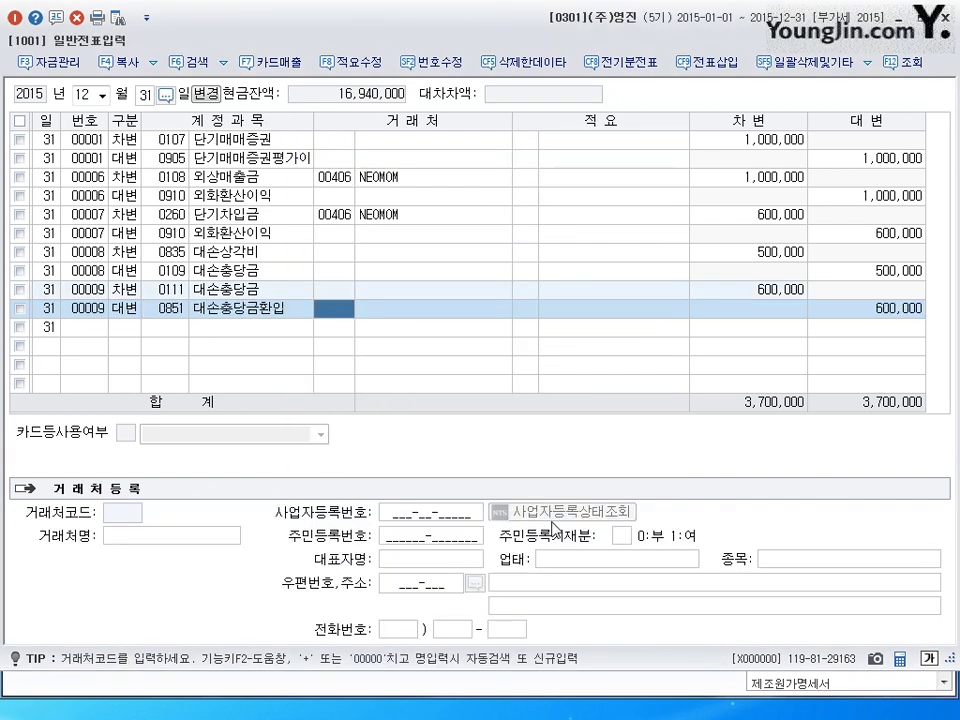
{"action": "key", "text": "Return"}
{"action": "key", "text": "Return"}
{"action": "key", "text": "Return"}
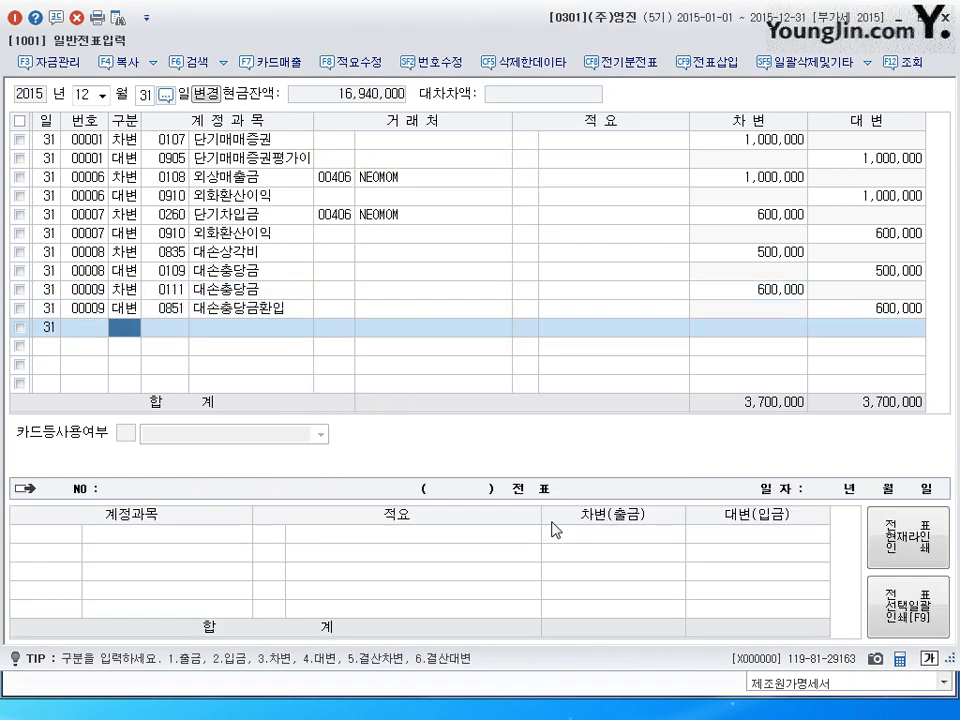